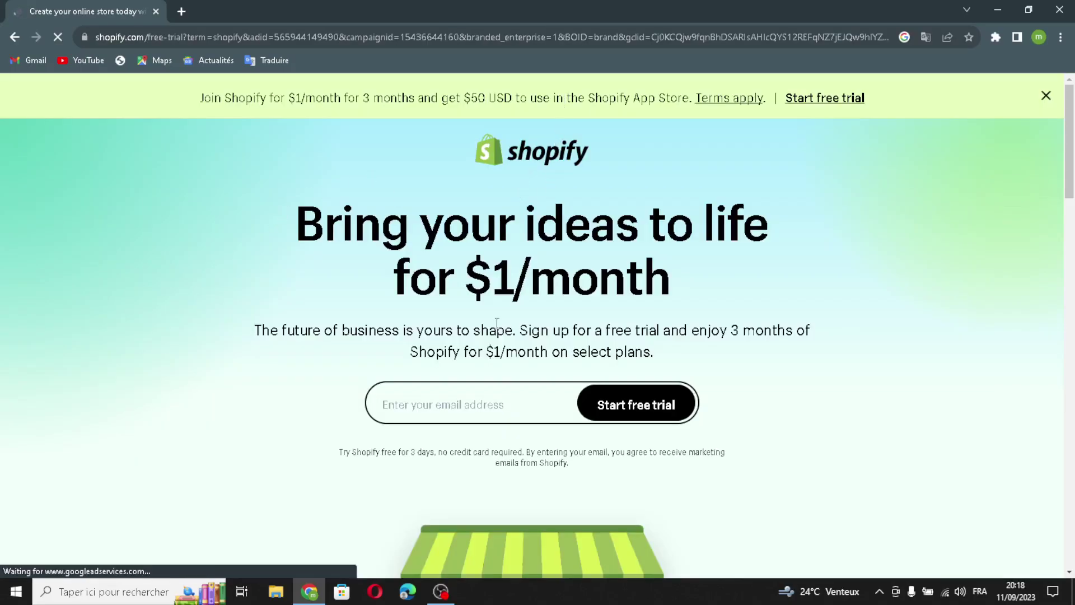
Start a Shopify free trial with the account's email address and skip all the store setup questions
click(440, 400)
click(477, 440)
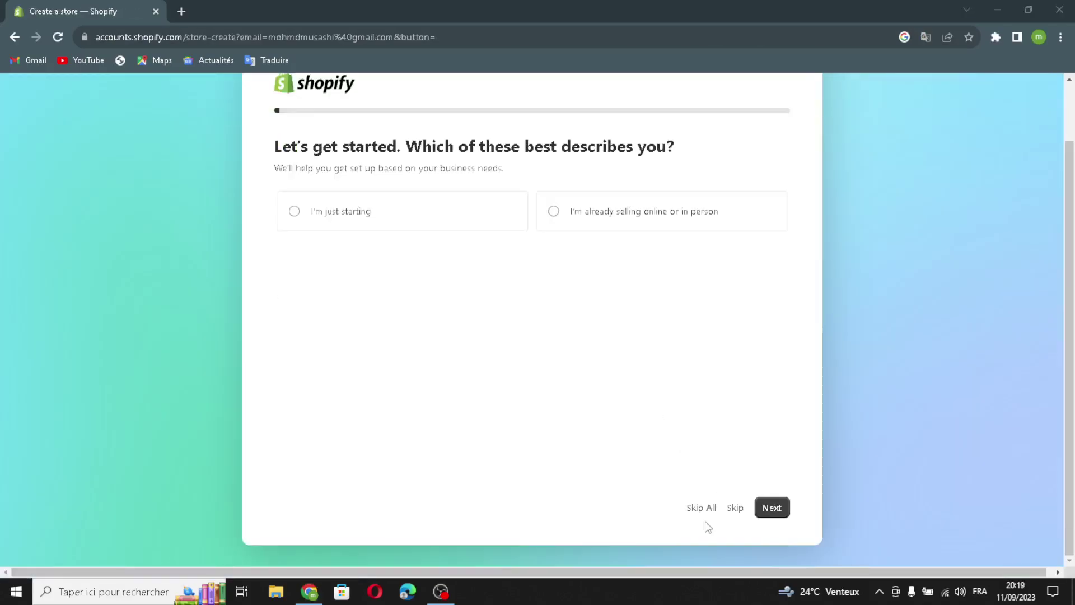
click(701, 507)
click(662, 421)
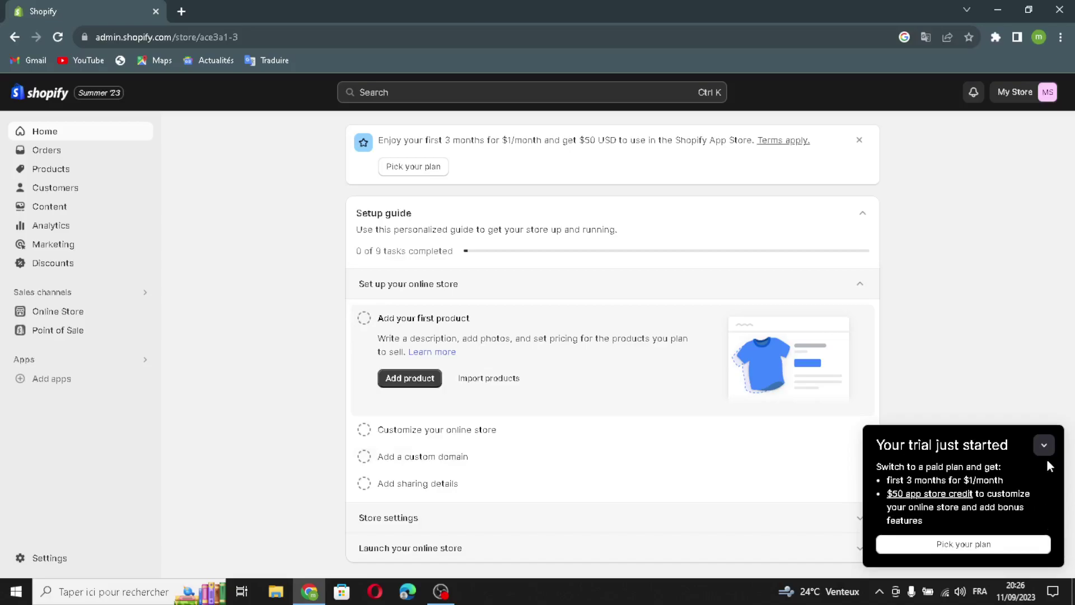
Collapse the trial notice and open the themes page of the online store
click(1047, 452)
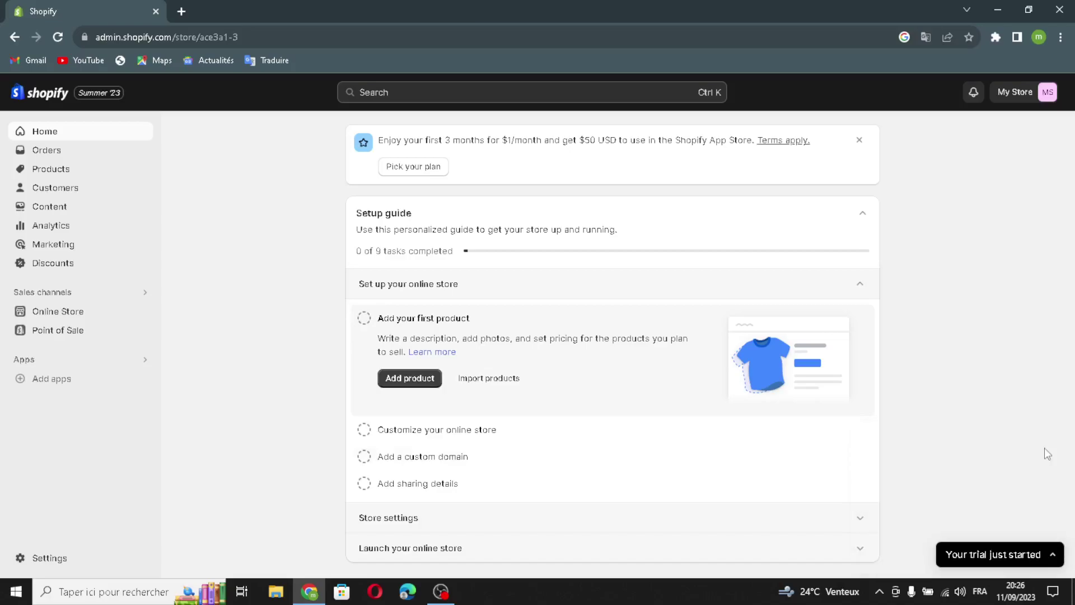
click(119, 312)
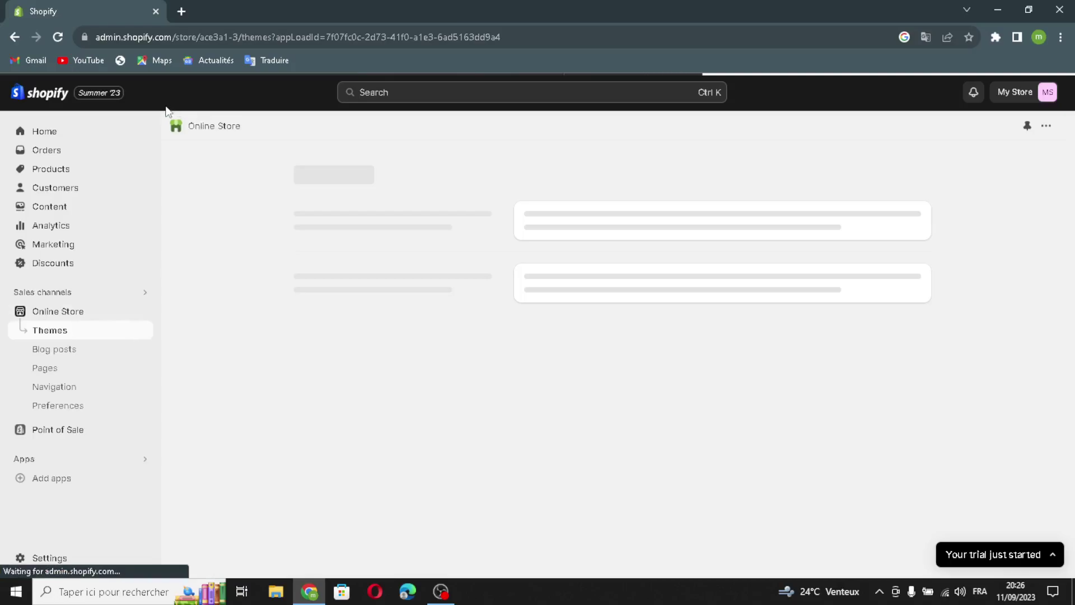
Look over the current theme, the theme library and the popular free themes
scroll(674, 427, down, 8)
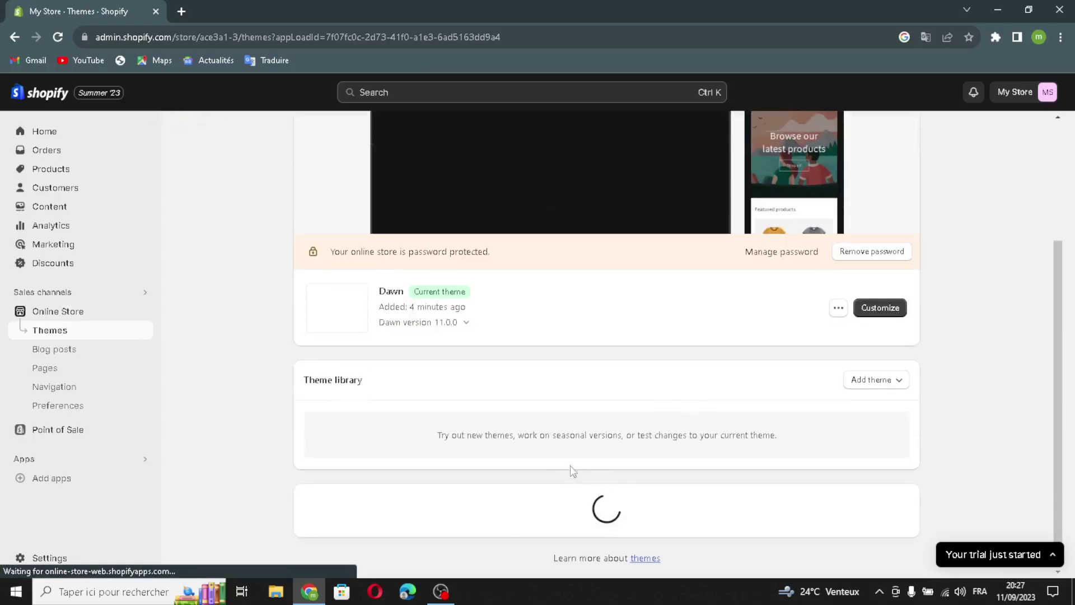
scroll(406, 414, up, 5)
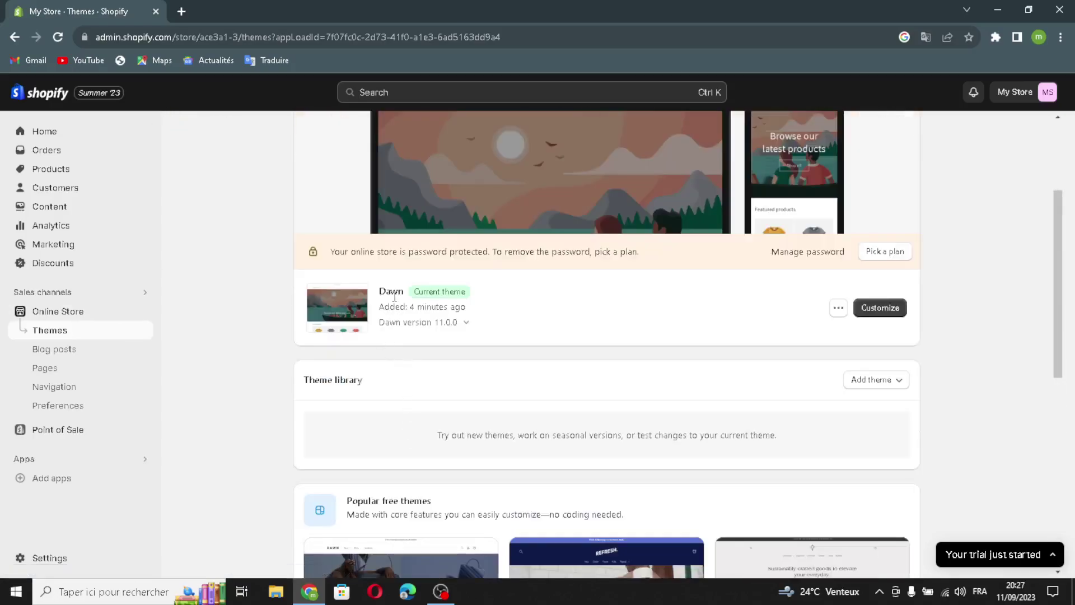
scroll(437, 465, down, 5)
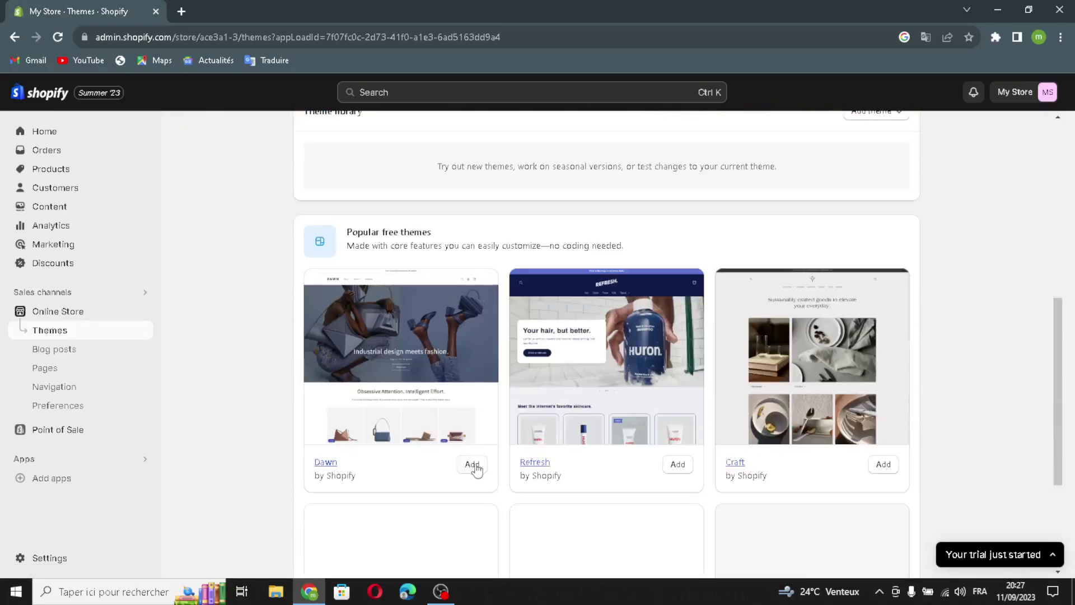
scroll(667, 443, down, 2)
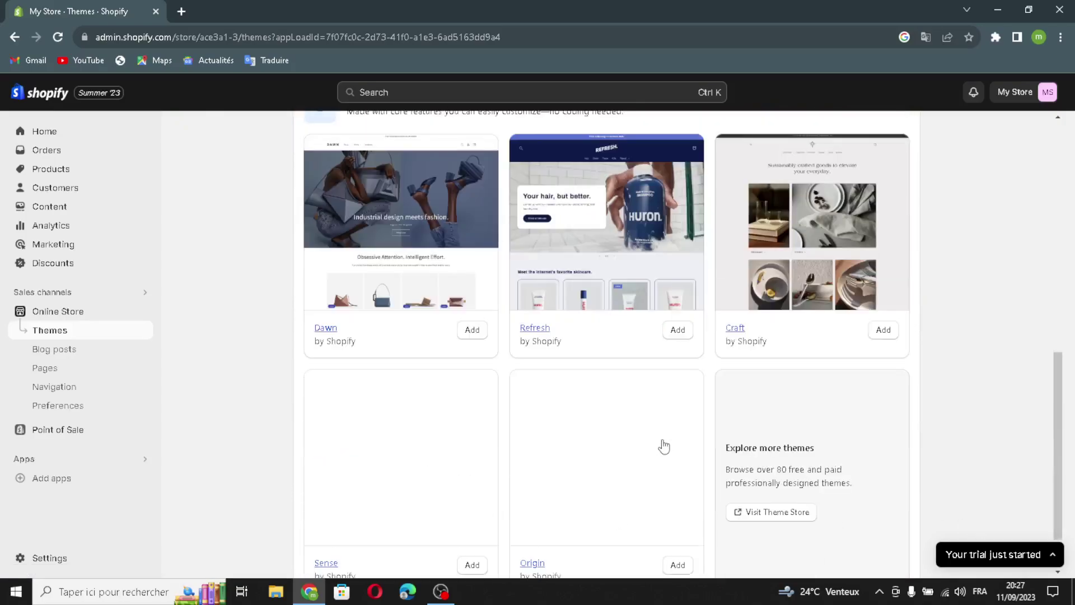
scroll(635, 333, up, 6)
scroll(444, 478, down, 3)
scroll(583, 469, up, 3)
scroll(583, 399, down, 3)
scroll(580, 459, up, 2)
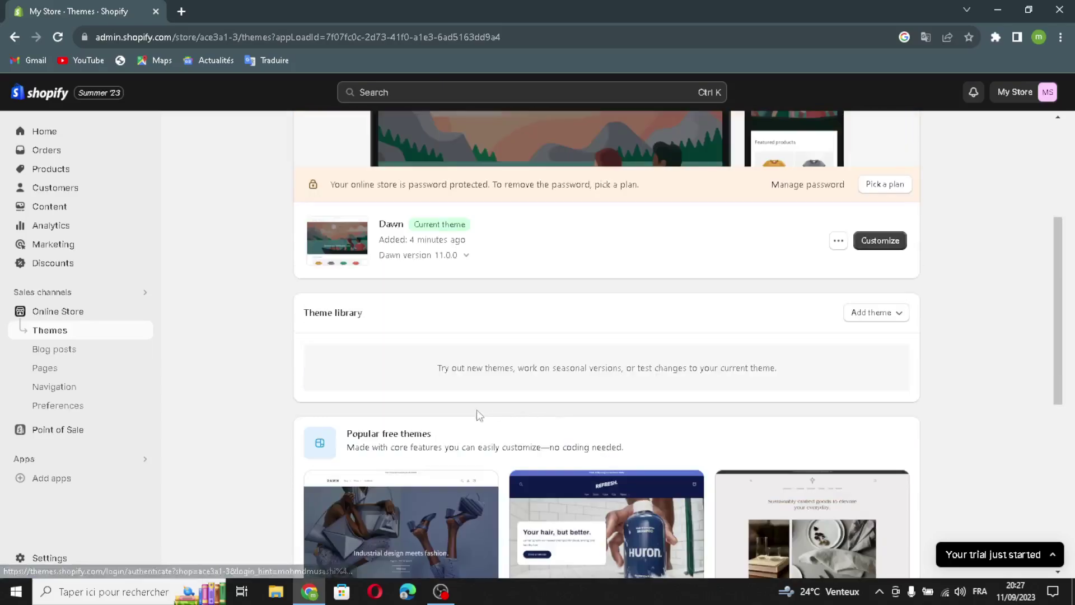
Open the Dawn theme for customization and preview the home page in mobile, fullscreen and desktop views
click(863, 250)
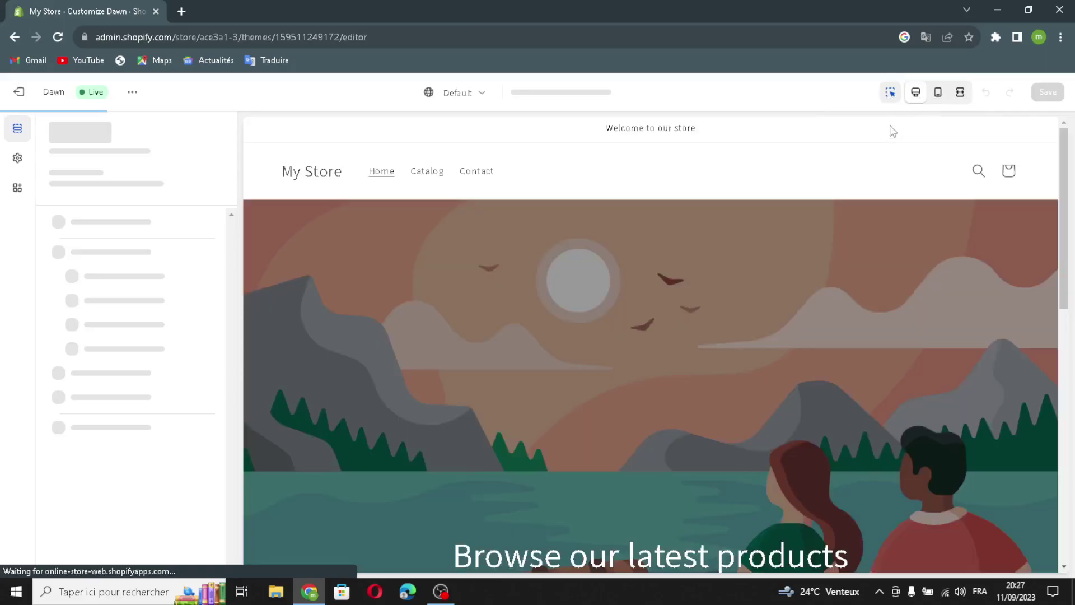
click(938, 92)
scroll(553, 374, down, 6)
scroll(553, 374, up, 7)
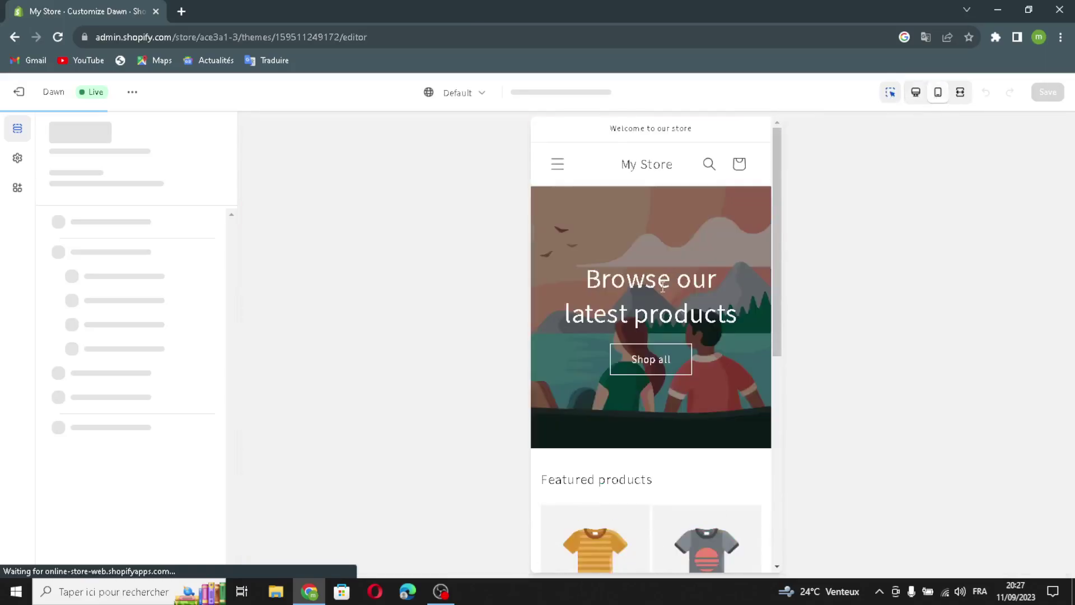
click(960, 92)
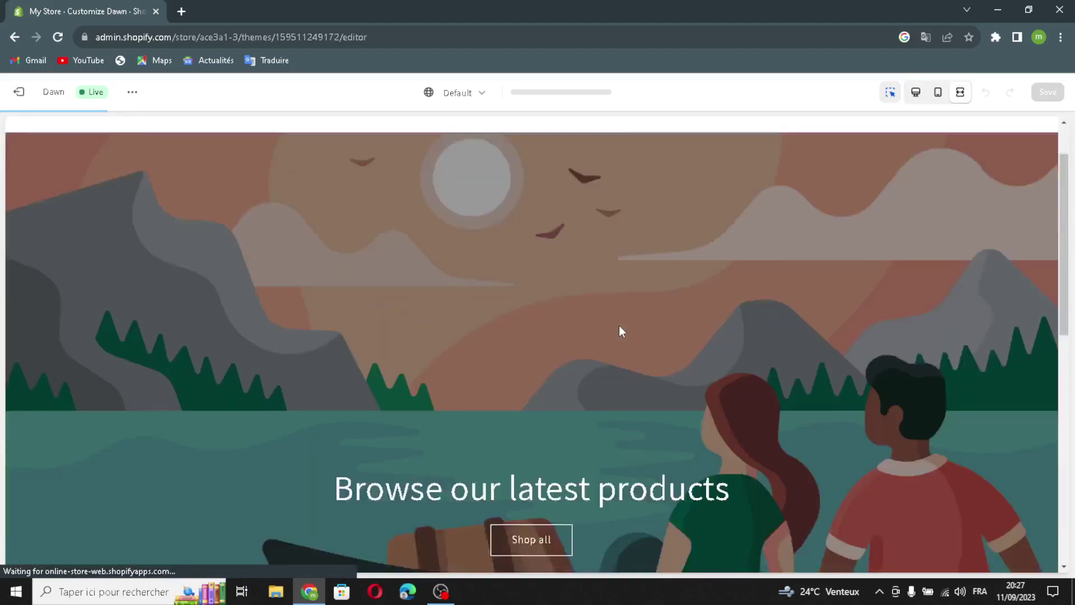
click(920, 91)
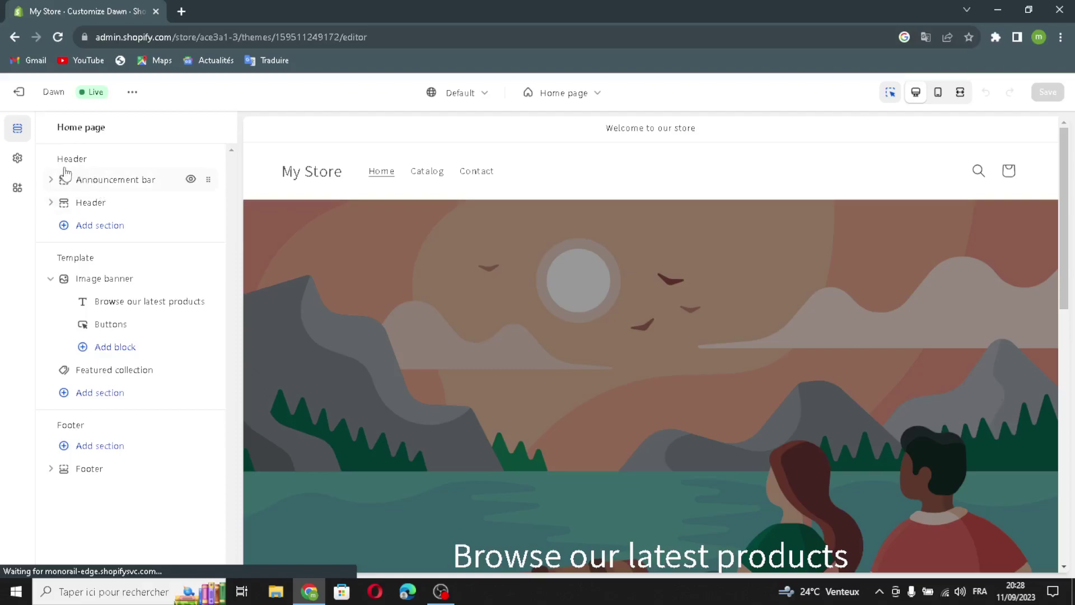
Set the announcement bar's color scheme to Scheme 3
click(68, 184)
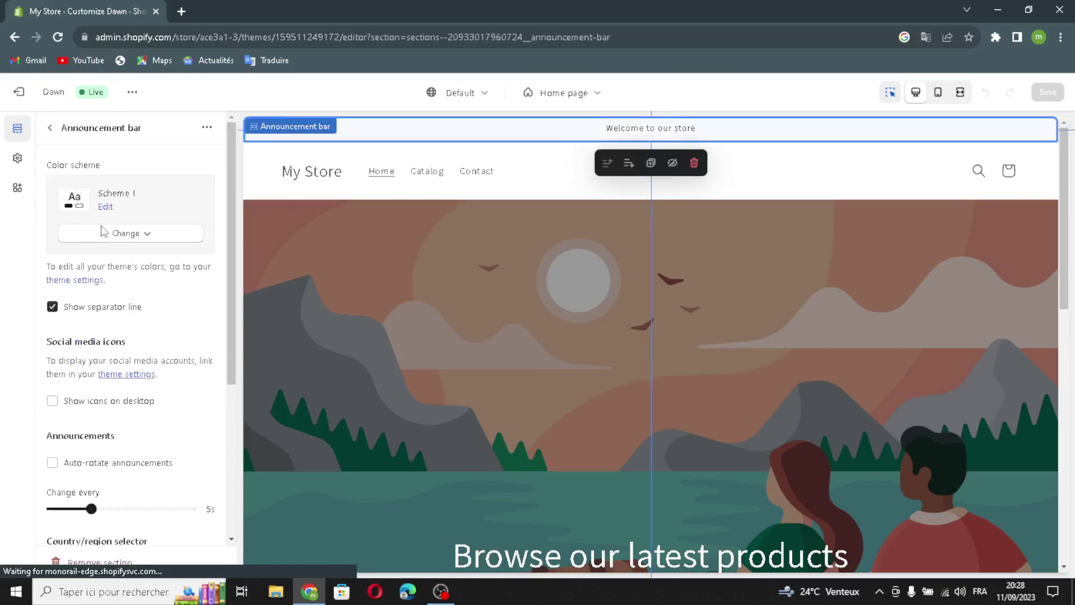
click(77, 240)
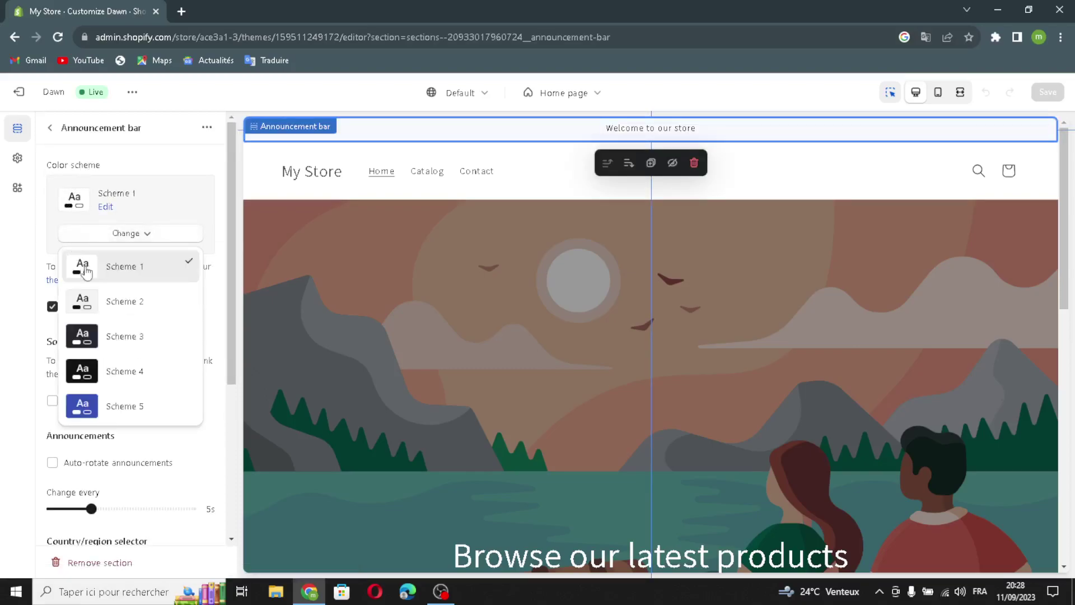
click(78, 324)
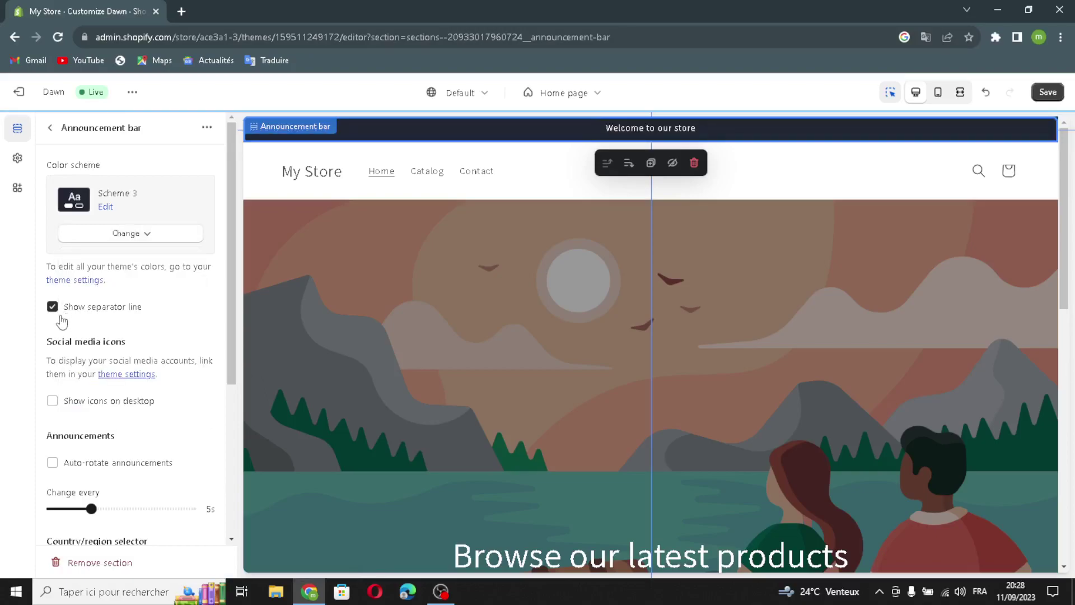
Enable desktop social media icons, auto-rotating announcements, the country/region selector and the language selector for the announcement bar
click(52, 401)
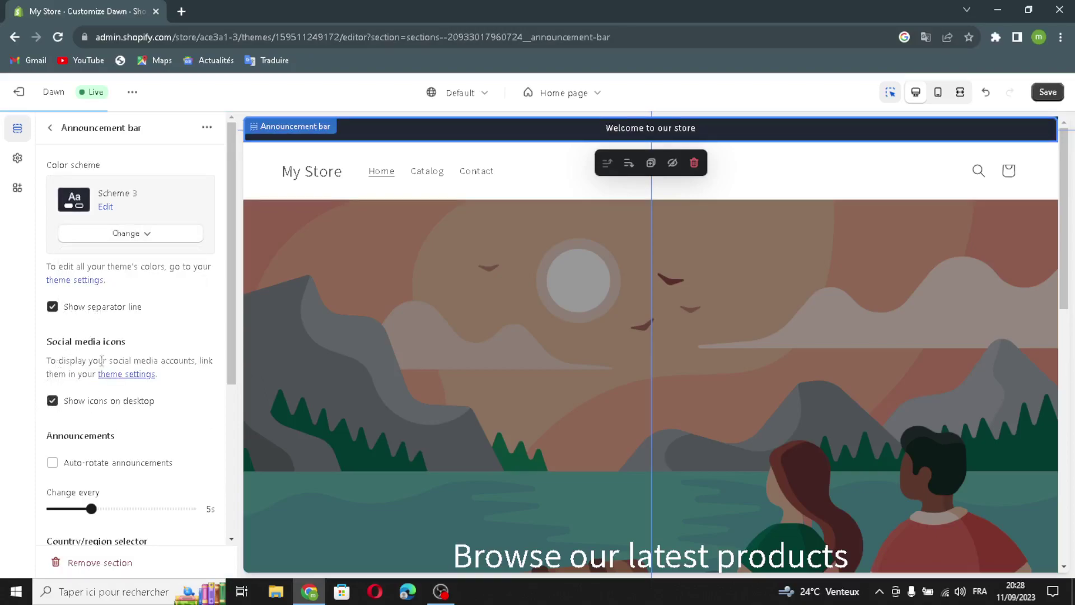
click(52, 465)
scroll(131, 461, down, 4)
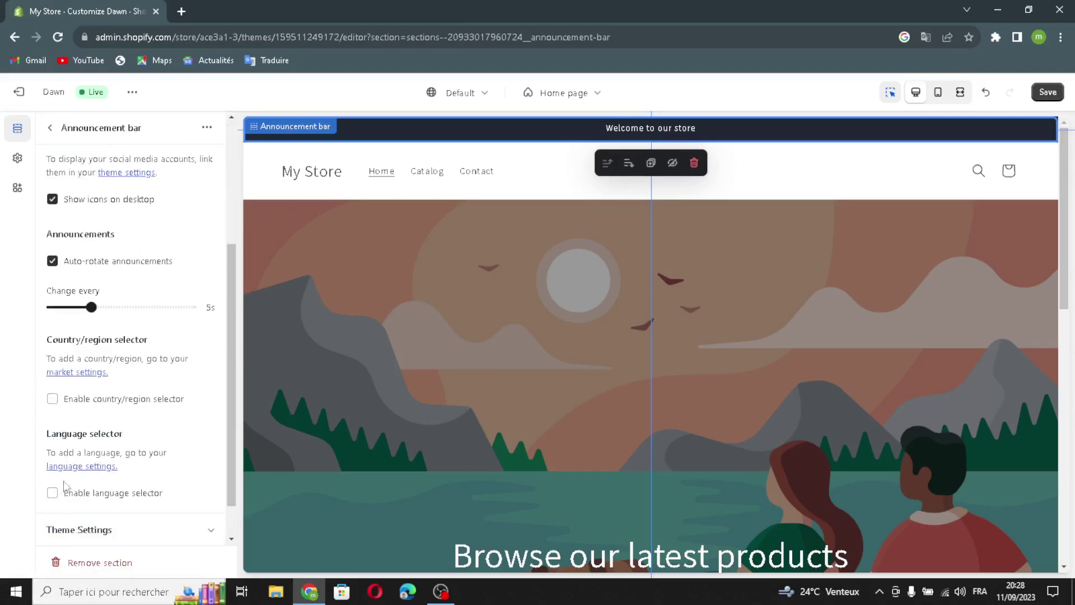
scroll(65, 498, down, 1)
click(53, 354)
click(52, 448)
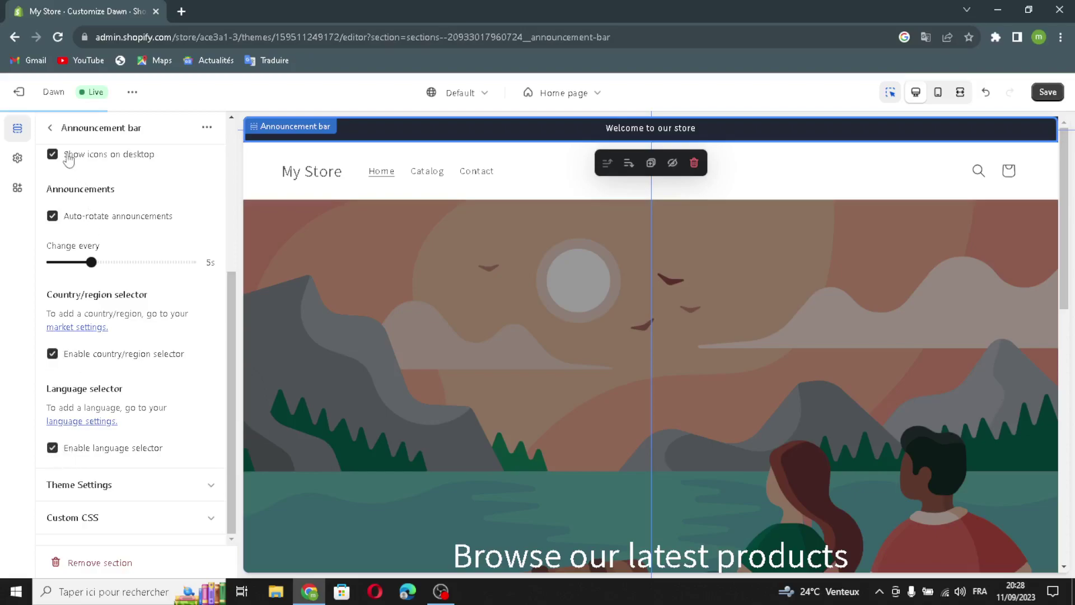
Link the "Welcome to our store" announcement to All collections and return to the home page's section list
click(51, 128)
click(92, 202)
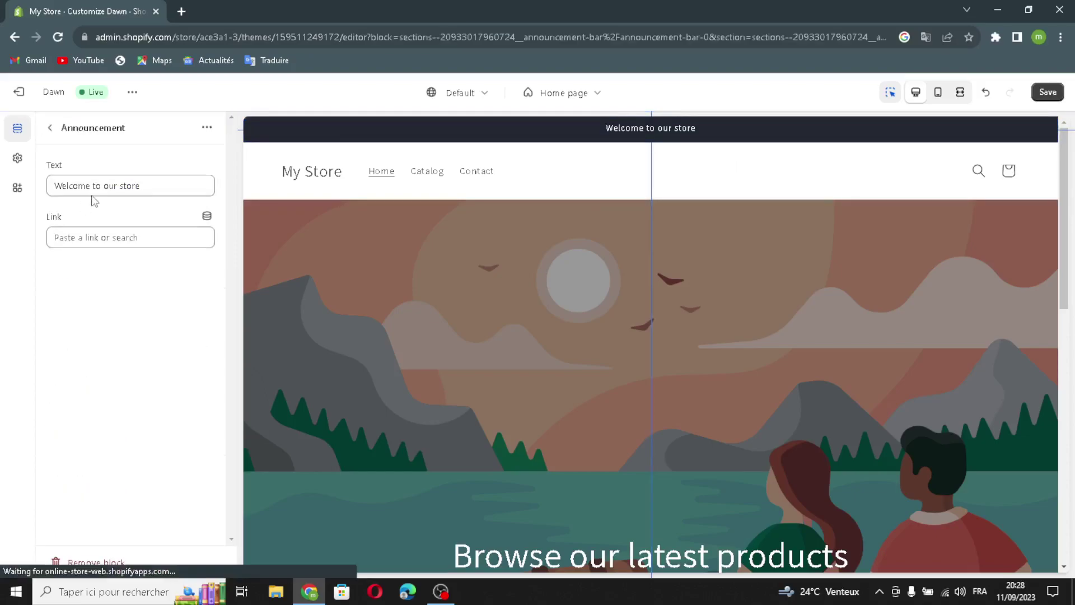
mouse_move(146, 186)
mouse_down()
mouse_move(53, 190)
mouse_move(150, 180)
mouse_up()
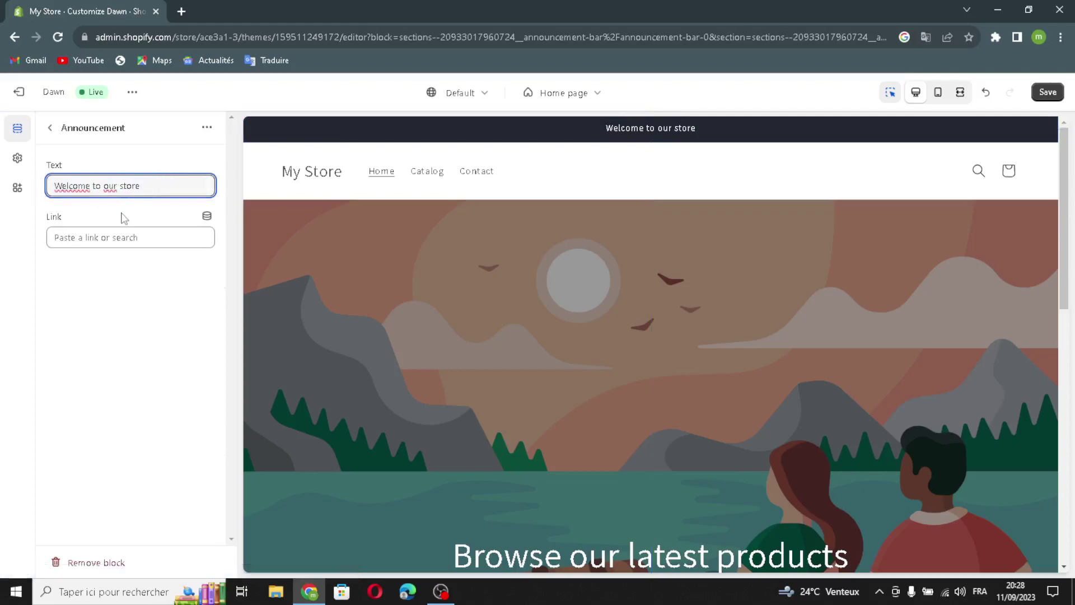
click(84, 236)
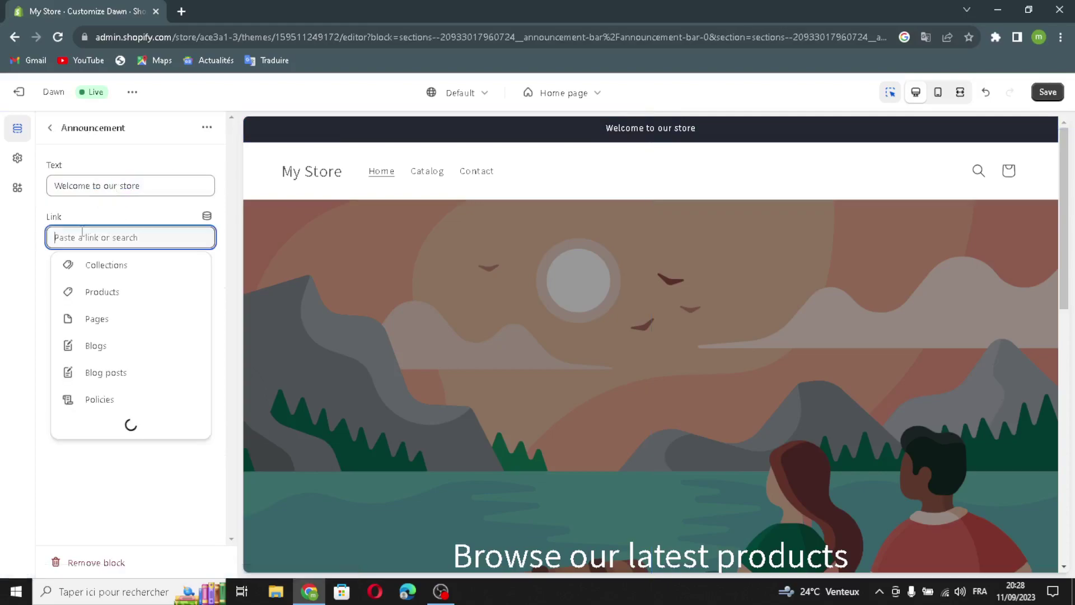
click(70, 271)
click(103, 182)
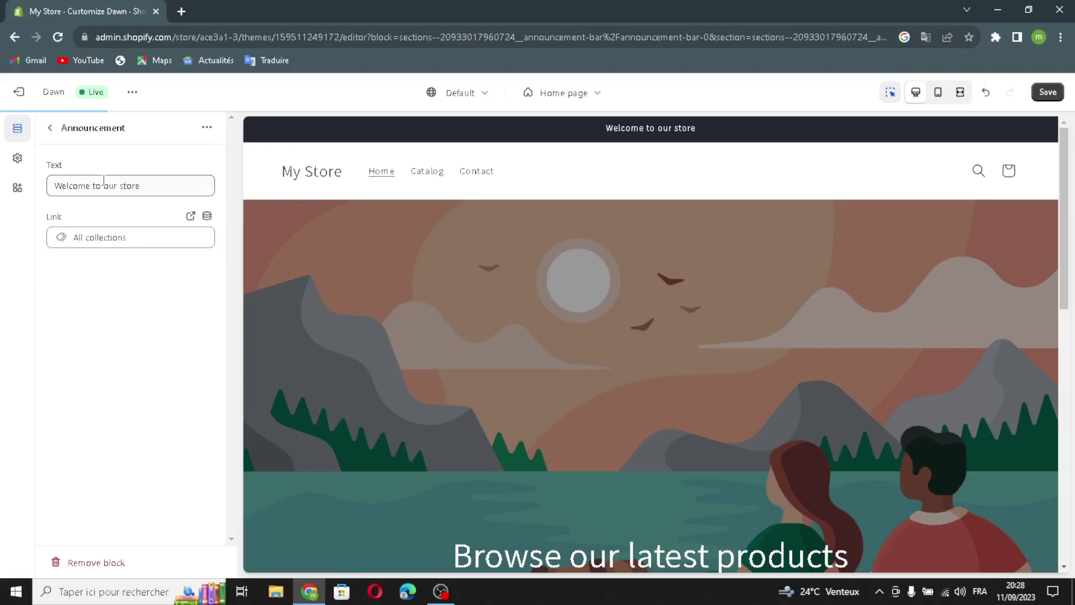
click(49, 128)
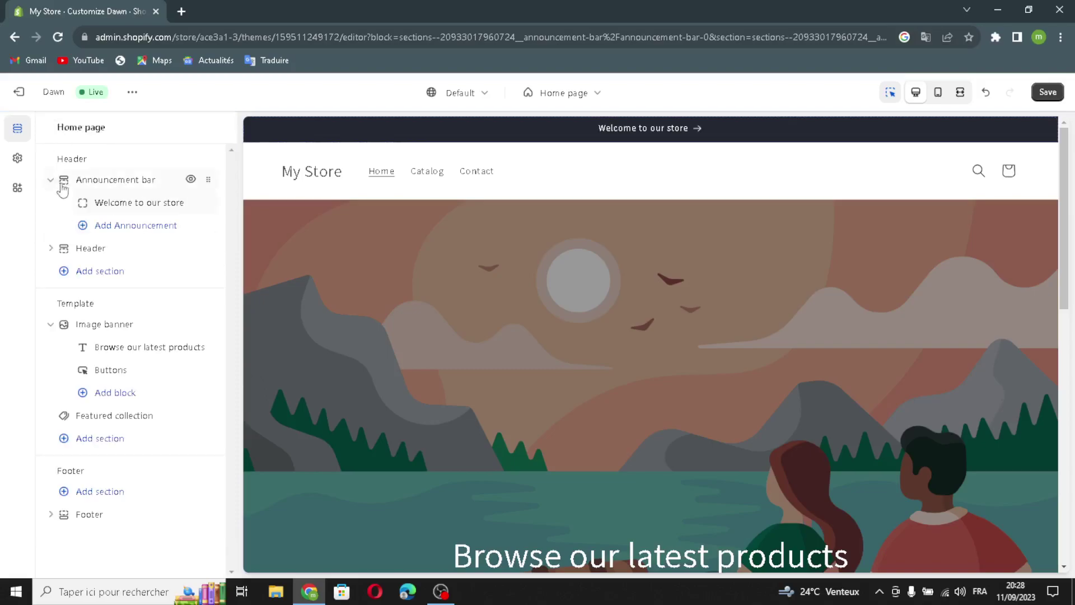
Set the header's desktop logo position to Top center
click(99, 249)
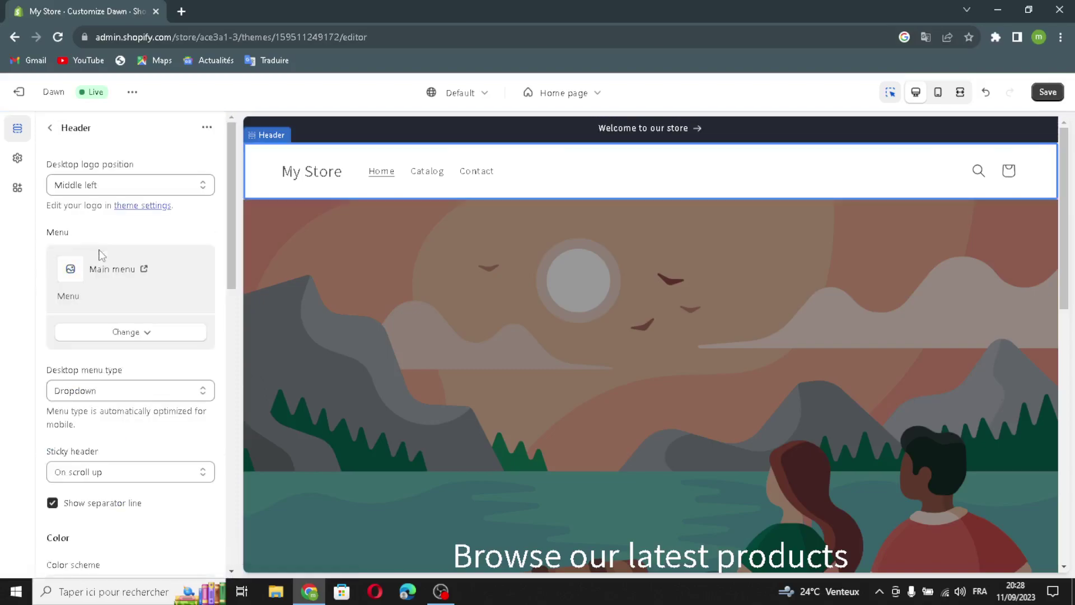
click(115, 185)
click(83, 216)
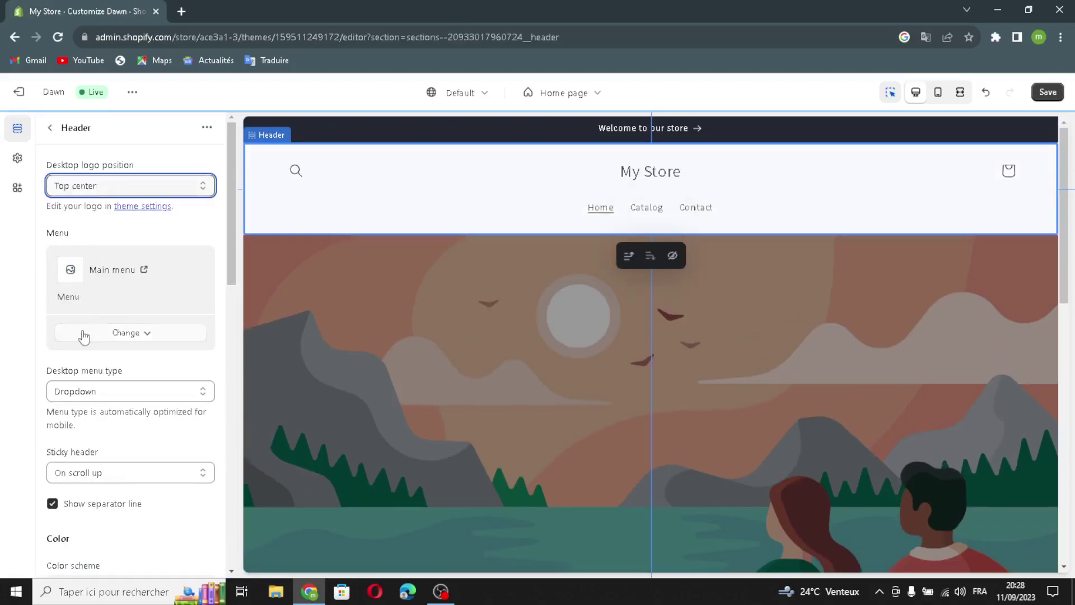
Review the header's desktop menu types, sticky behavior, color schemes, country and language selectors, mobile layout, spacing and padding settings
click(107, 396)
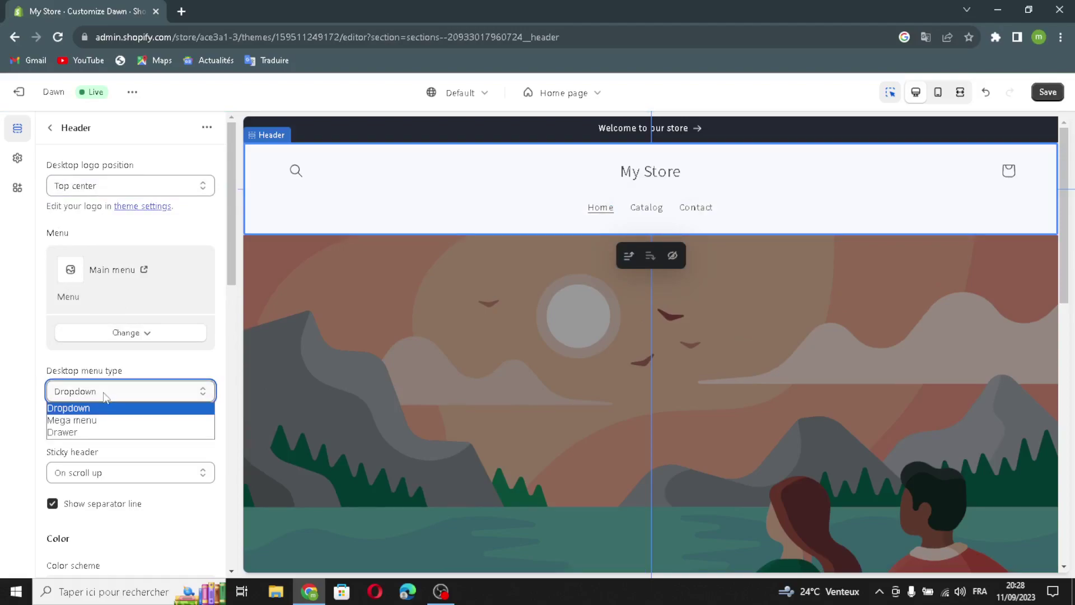
click(72, 386)
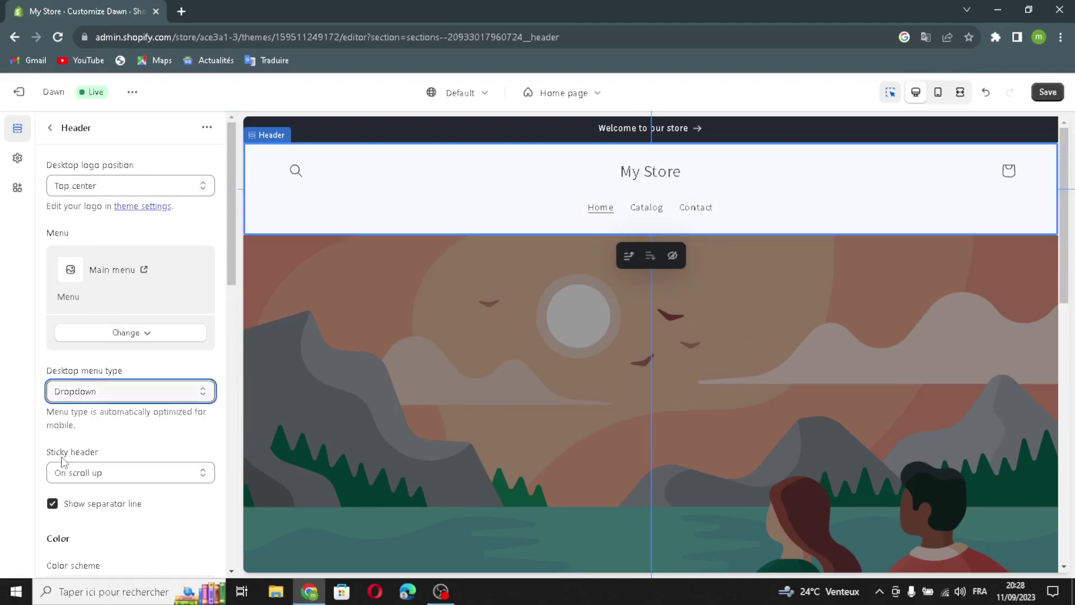
scroll(63, 460, down, 2)
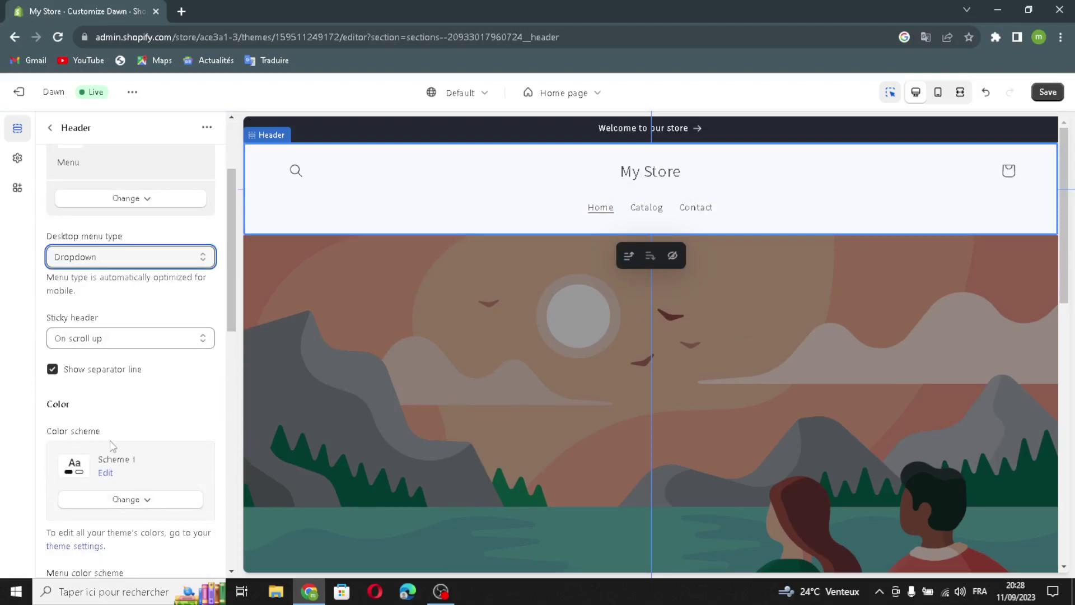
scroll(110, 441, down, 1)
scroll(120, 525, down, 1)
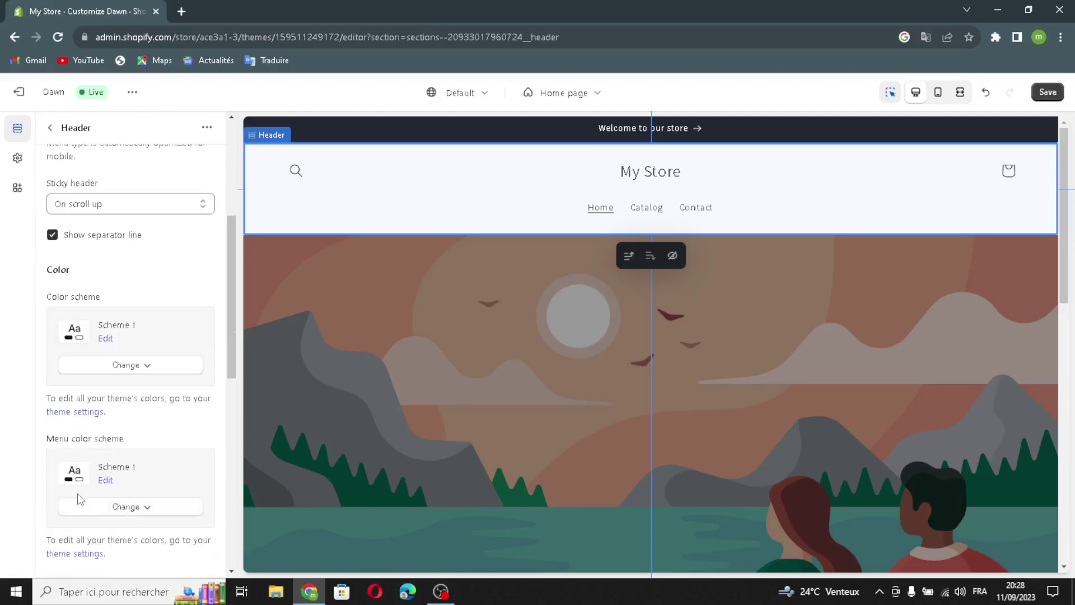
scroll(106, 481, down, 1)
scroll(107, 515, down, 1)
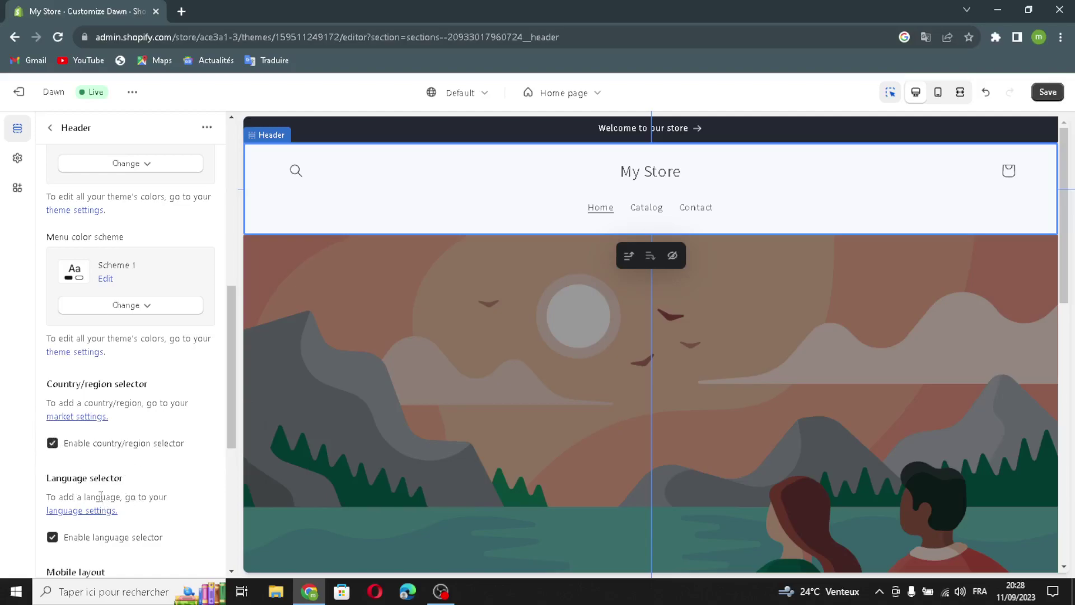
scroll(99, 499, down, 1)
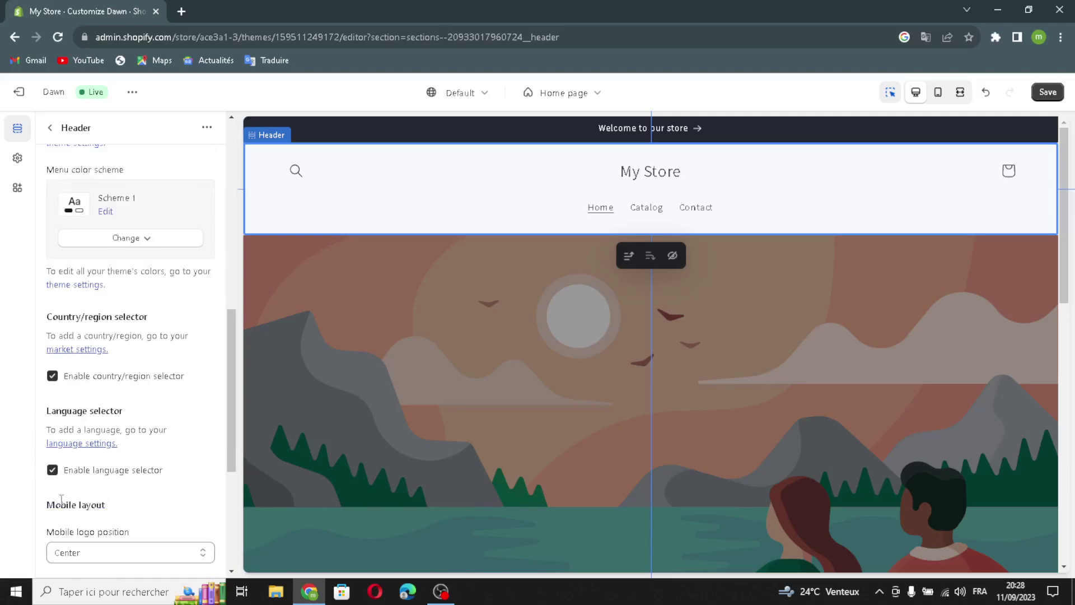
scroll(95, 526, down, 1)
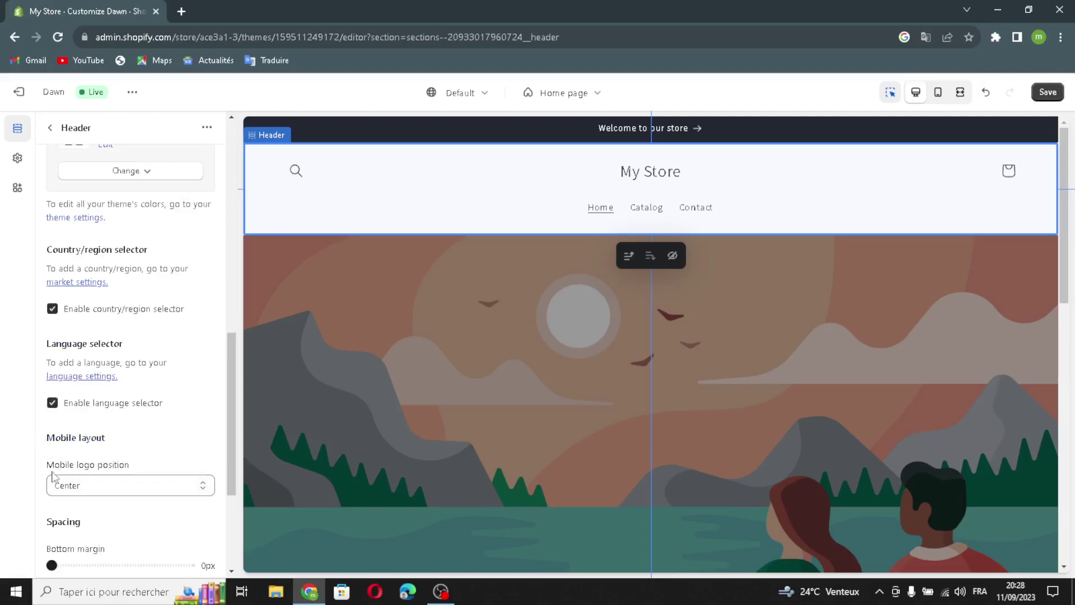
scroll(100, 500, down, 1)
scroll(65, 552, down, 1)
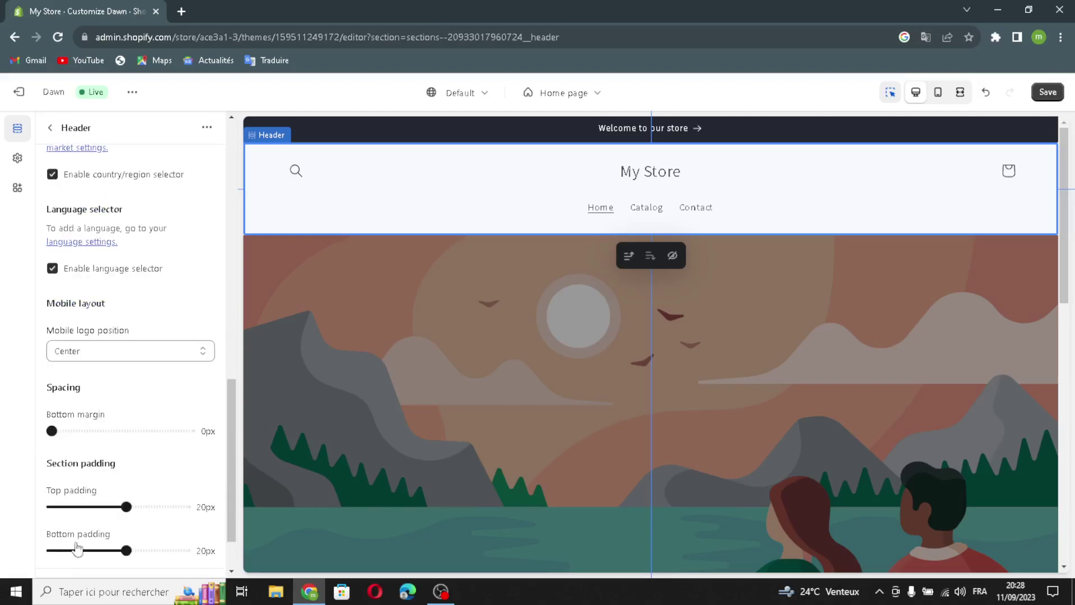
scroll(64, 539, down, 1)
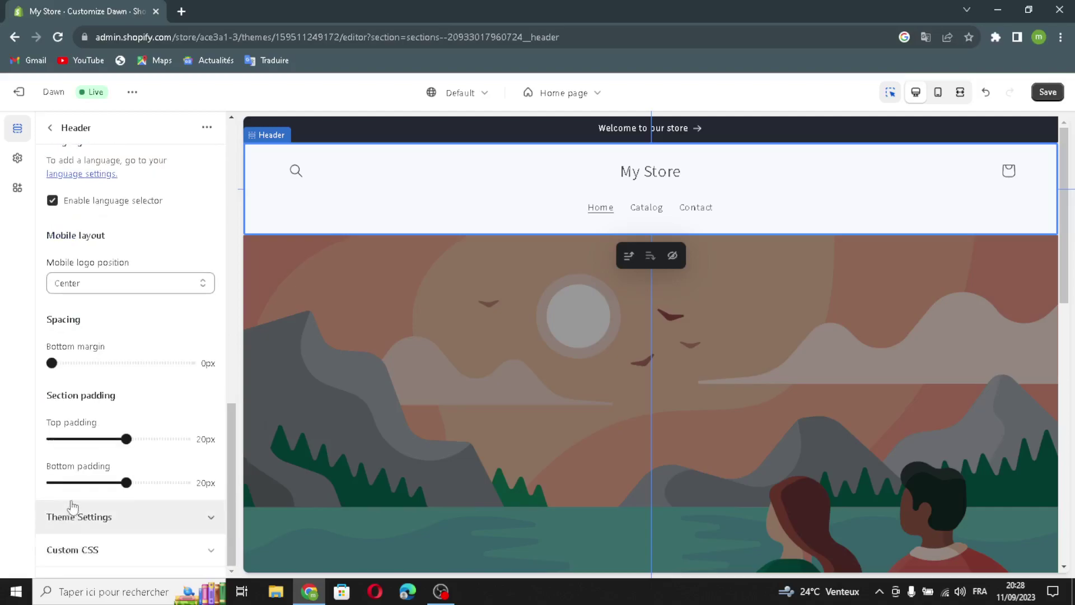
Expand the header's Theme Settings and open image selection for the store logo
click(88, 531)
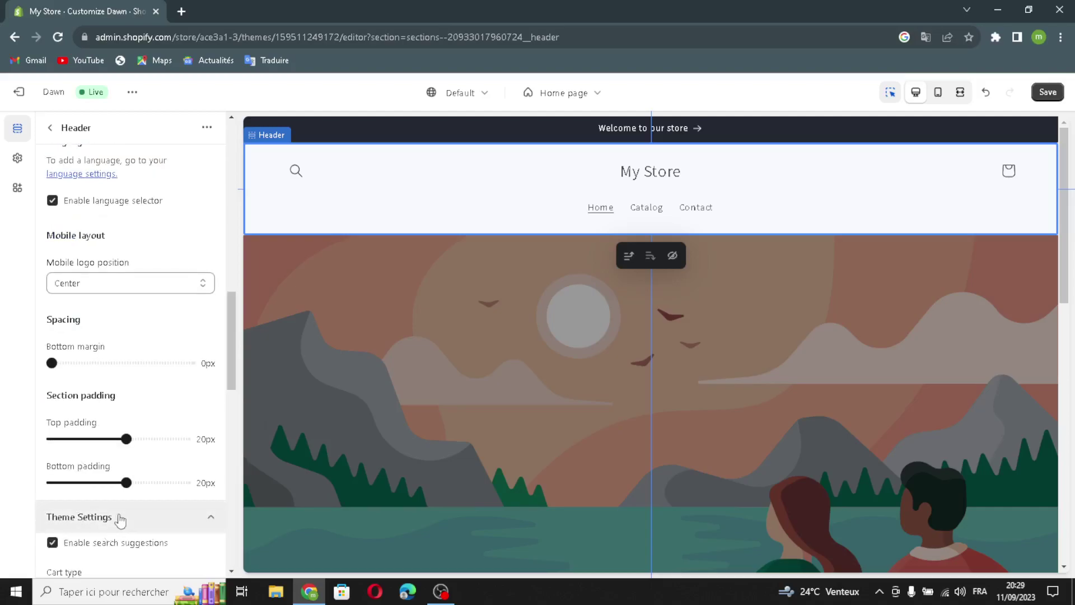
scroll(78, 504, down, 2)
scroll(70, 499, down, 3)
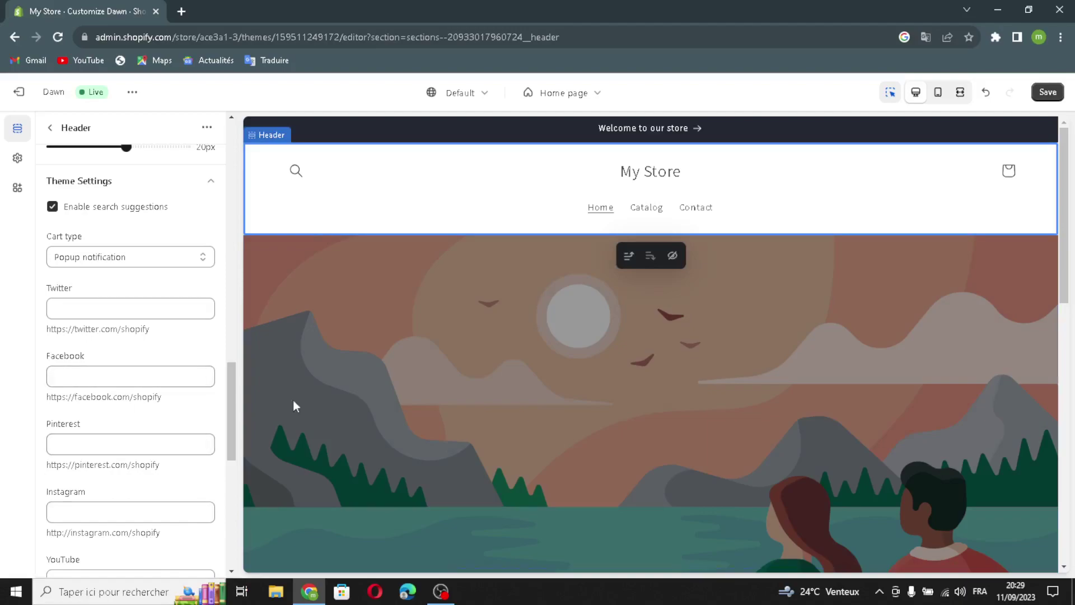
scroll(178, 365, down, 6)
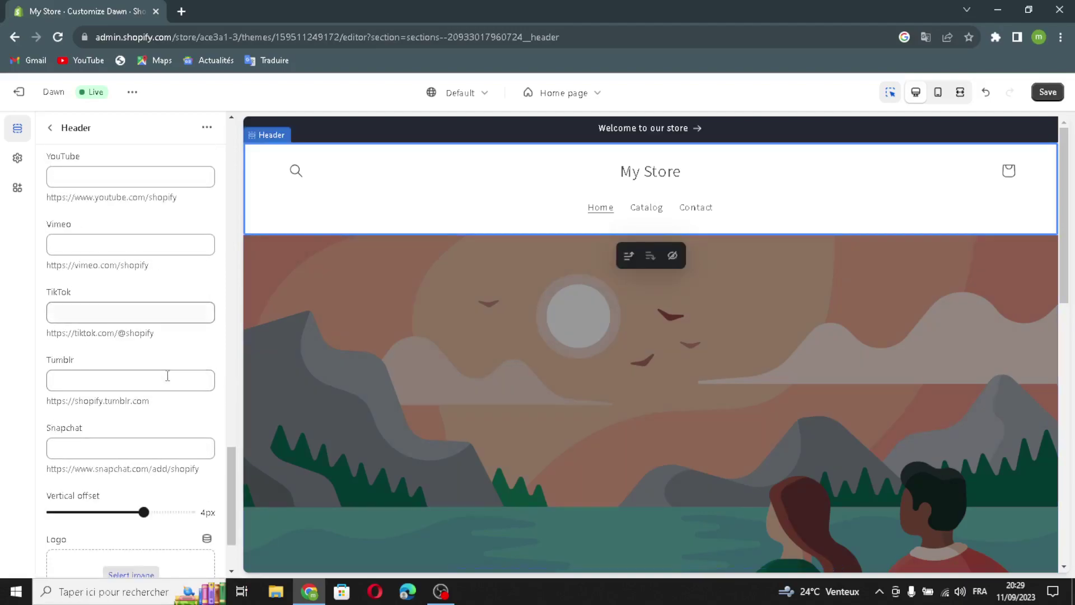
scroll(167, 376, down, 2)
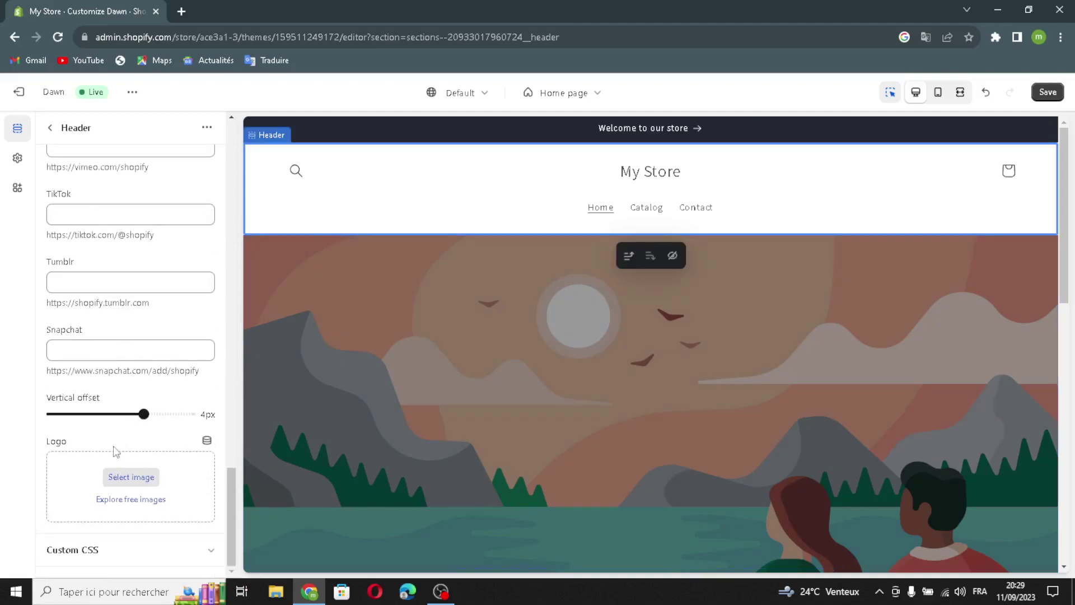
click(129, 479)
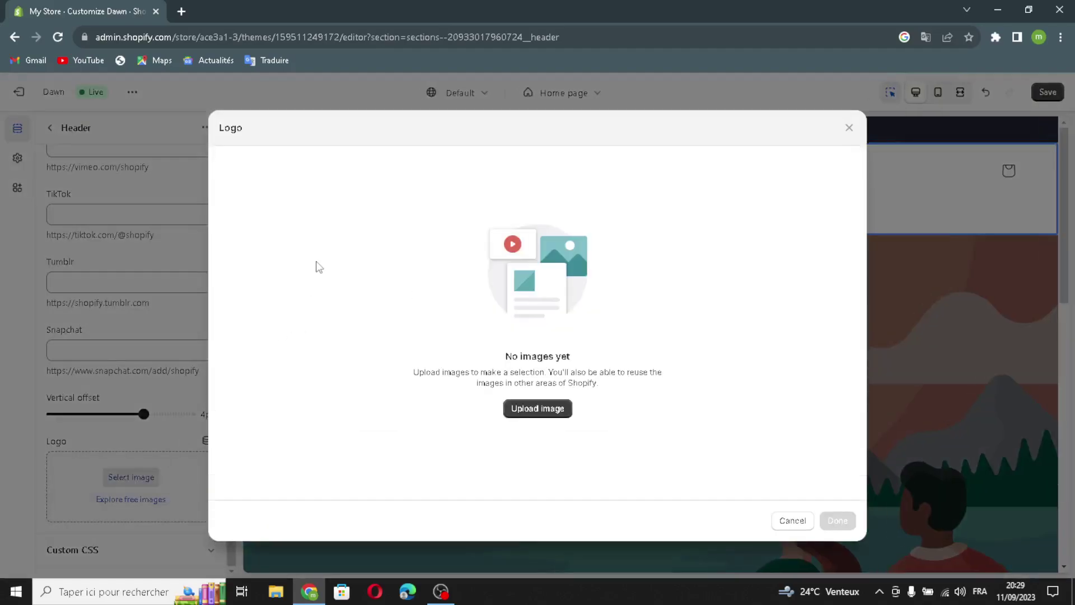
Search Google in a new browser tab for "fitness and workout plans logo ideas"
click(184, 14)
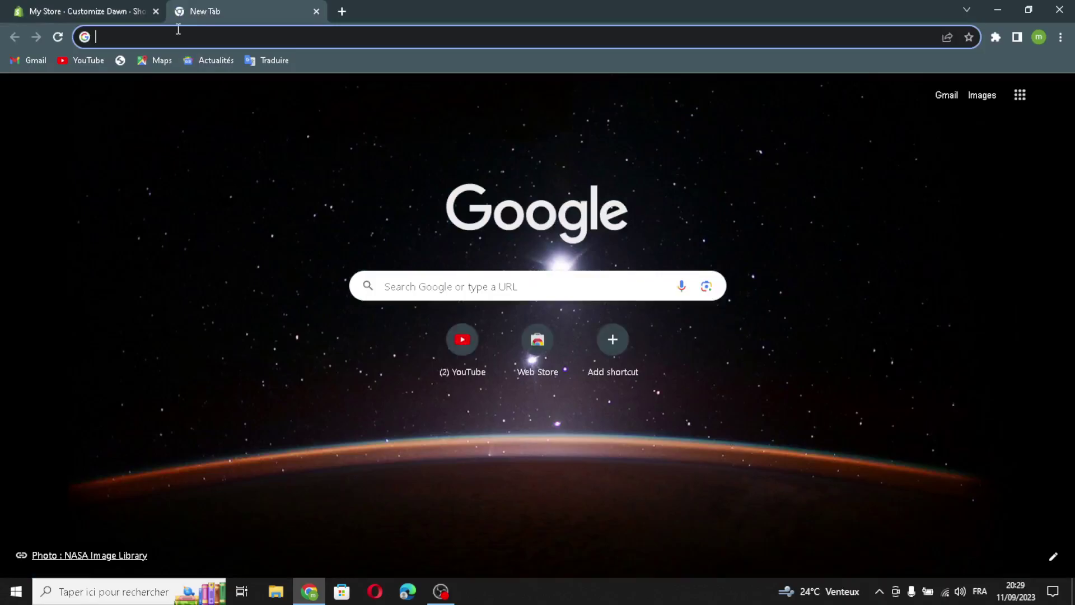
right_click(179, 29)
click(113, 42)
text(f)
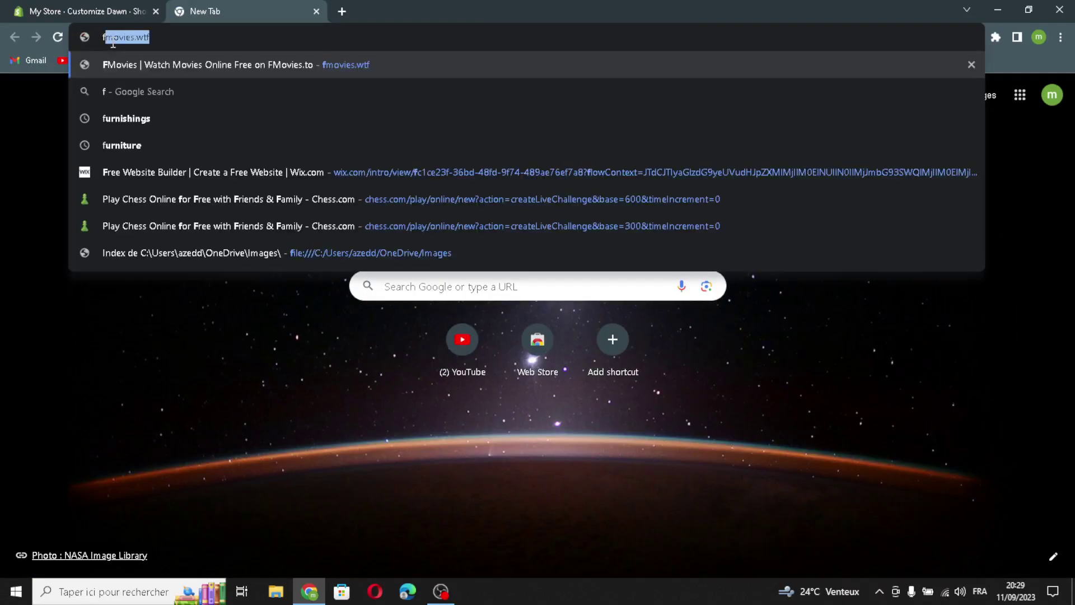
text(itness an)
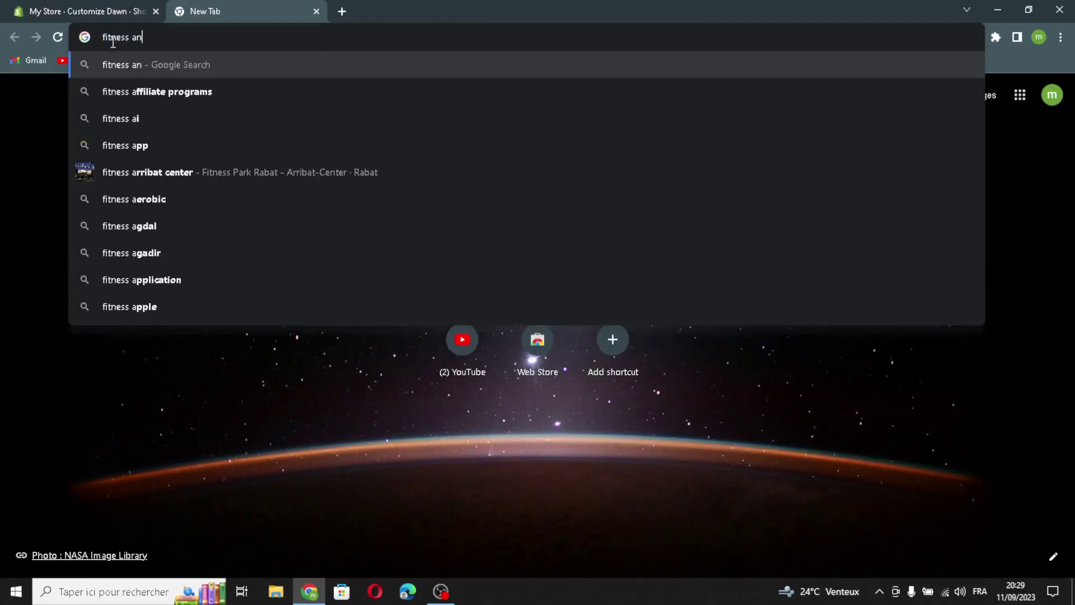
text(d work)
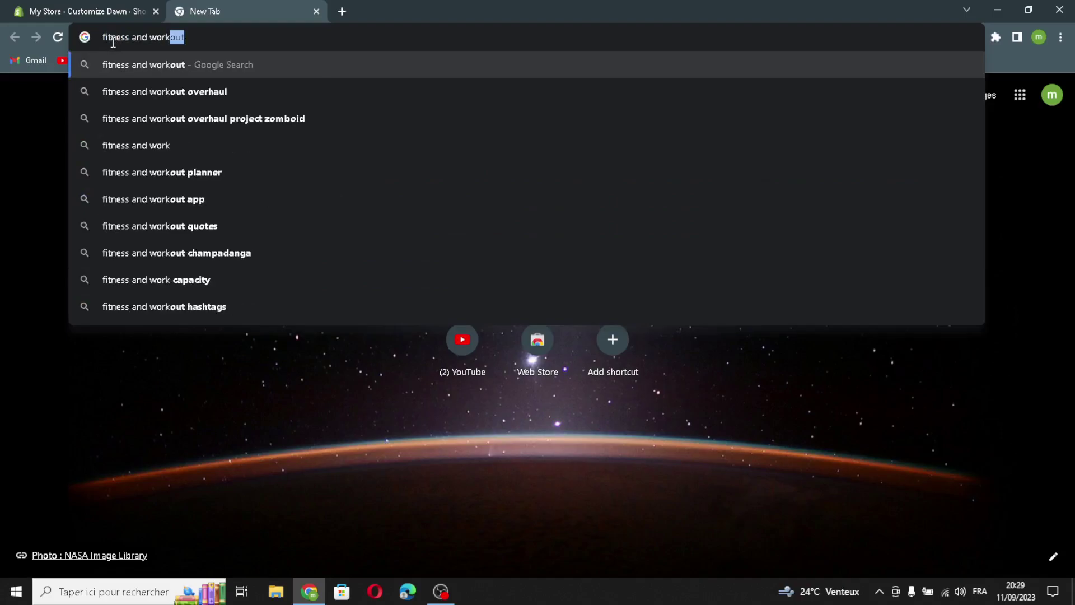
text(out )
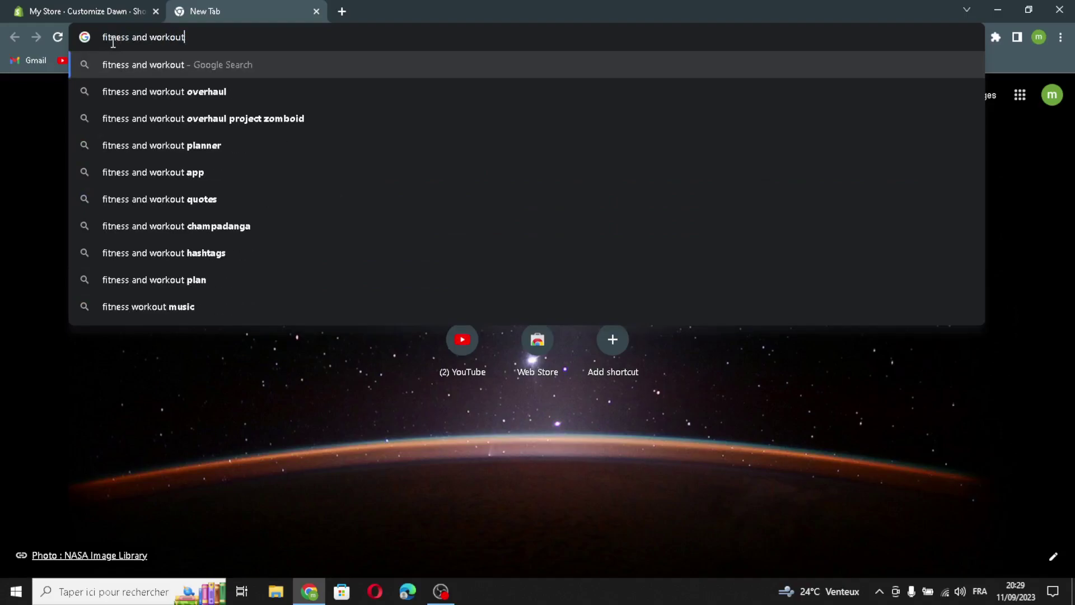
text(plans )
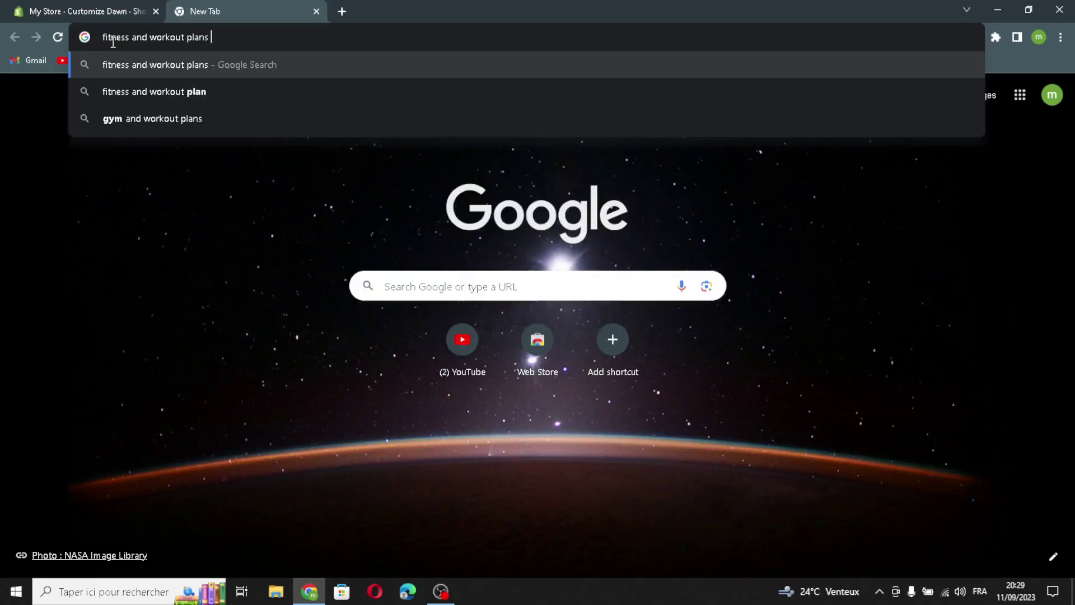
text(logo)
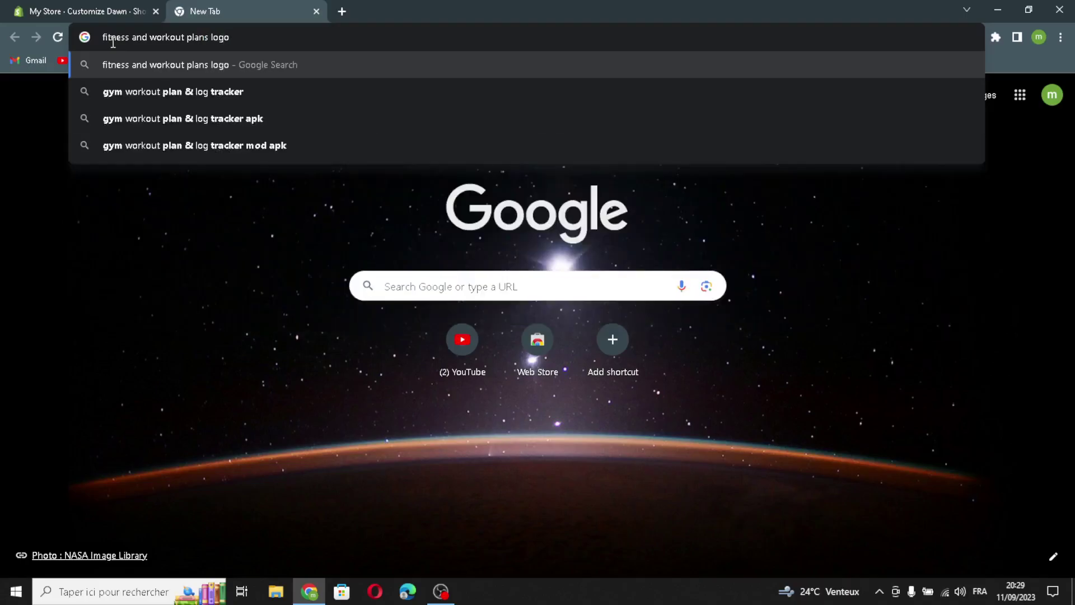
text( ideas)
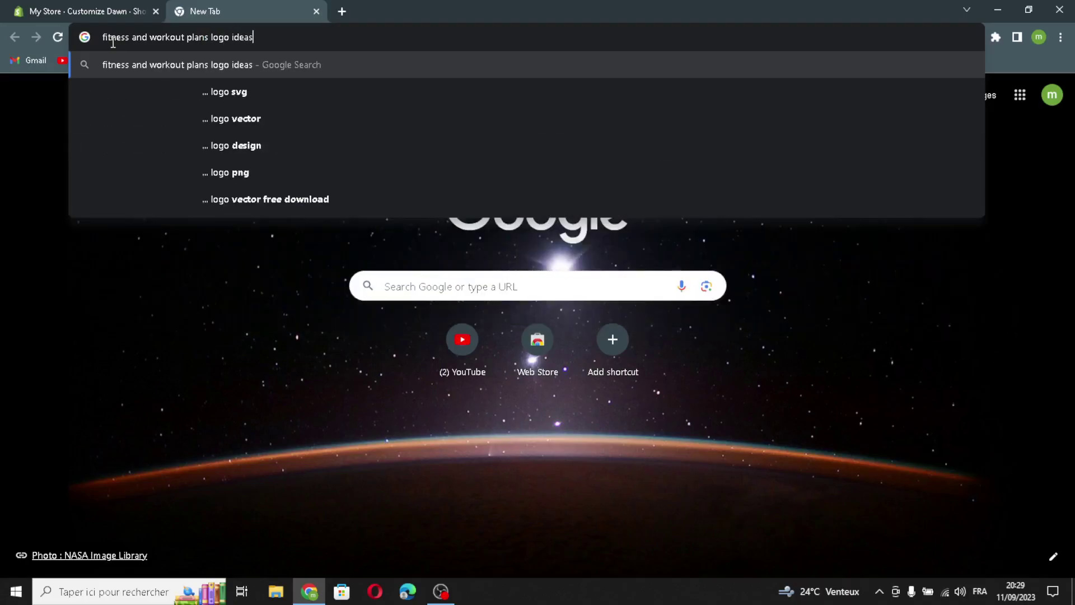
key(Return)
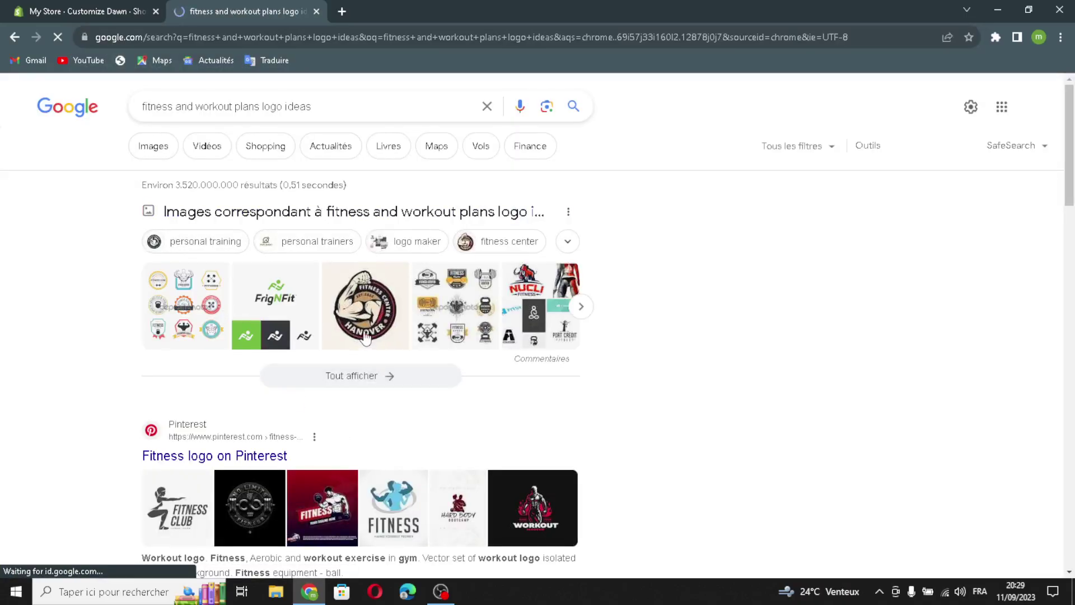
Upload the round Fitness Center Hanover emblem from the image results as the store logo and return to the home page's section list
drag(537, 509, 614, 448)
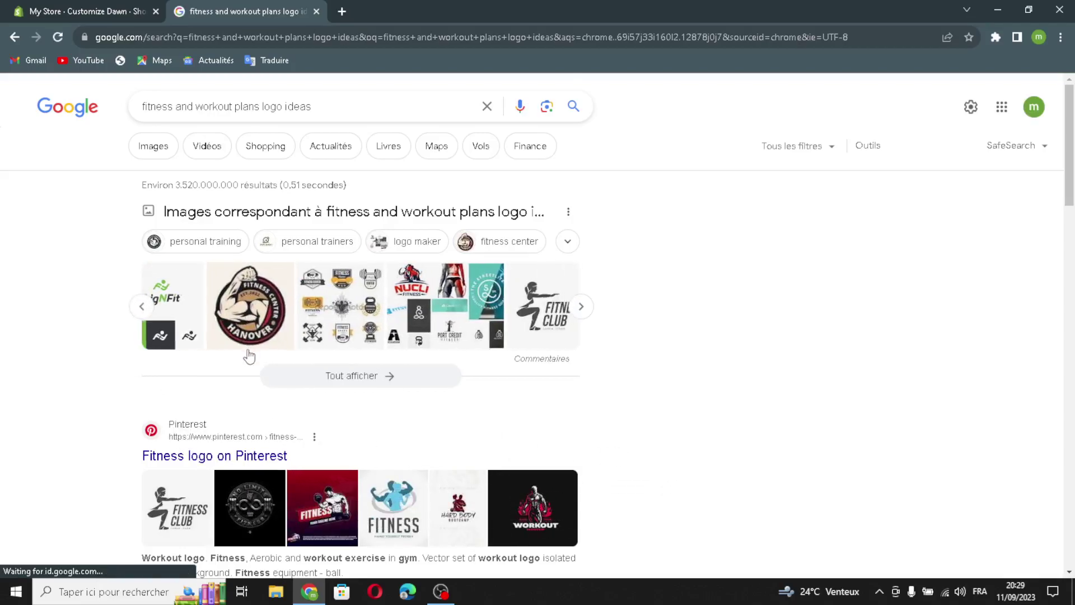
click(284, 322)
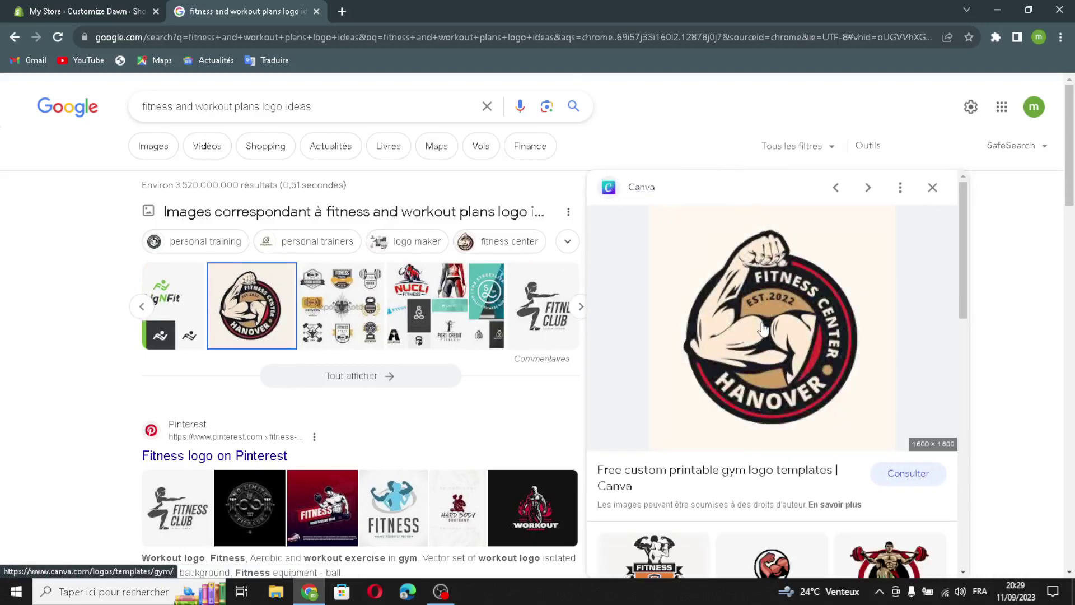
drag(778, 344, 541, 323)
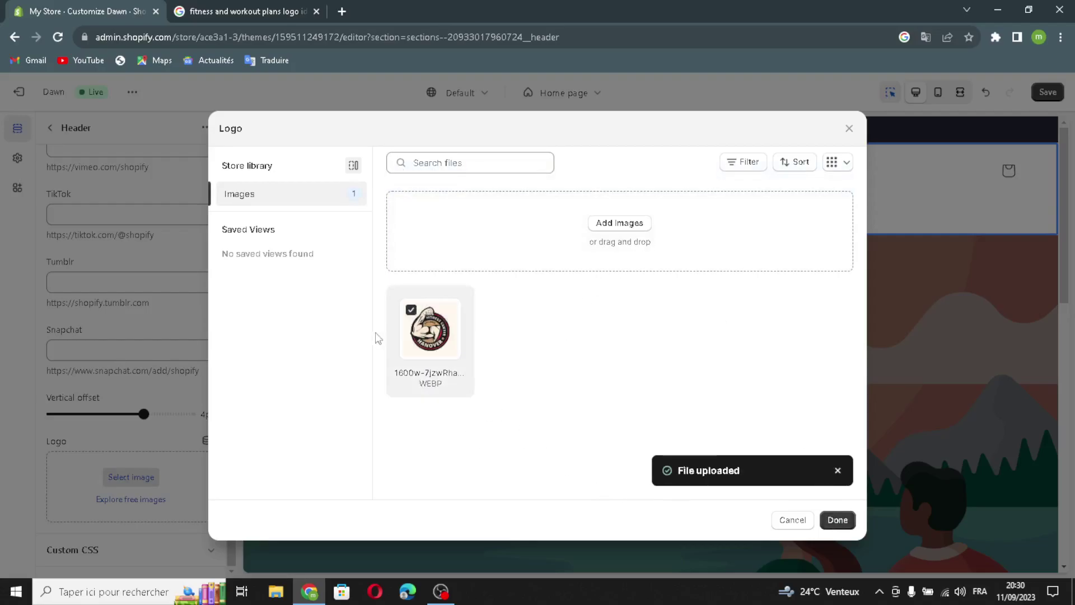
click(834, 520)
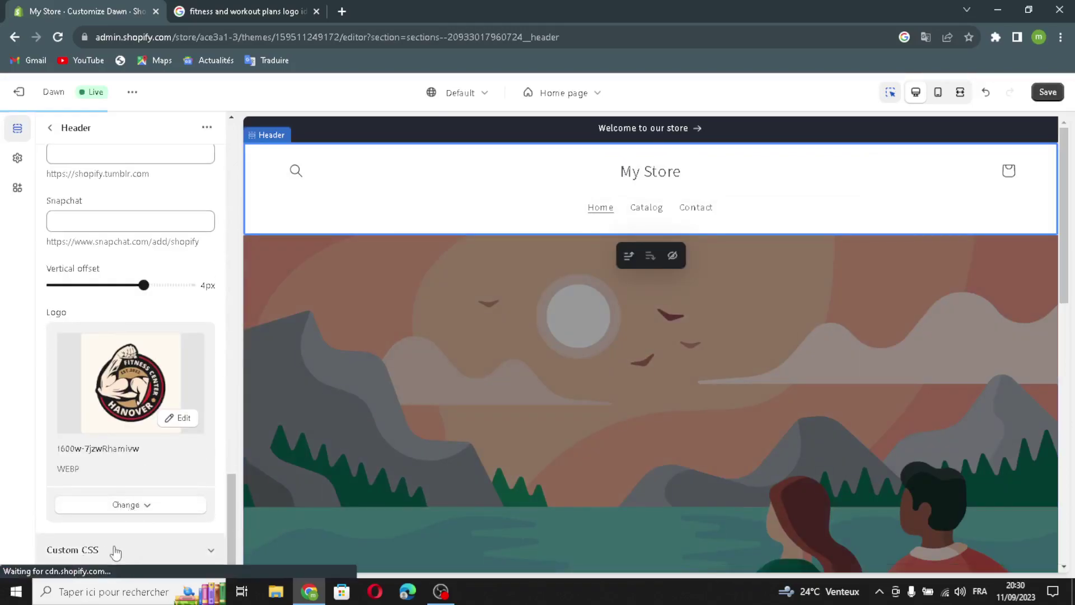
click(129, 467)
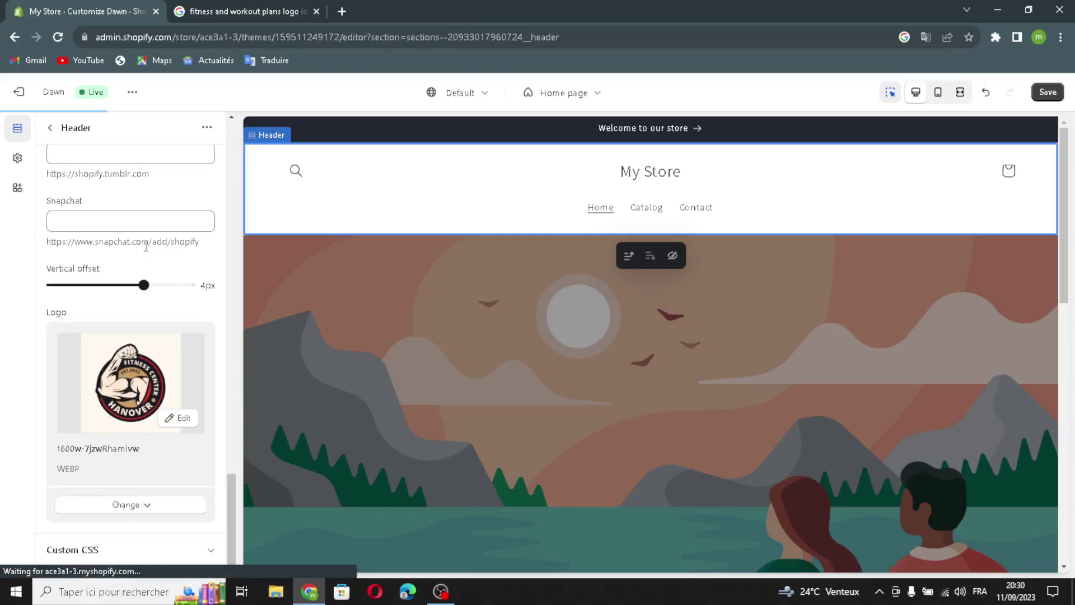
scroll(139, 365, up, 2)
scroll(139, 365, down, 3)
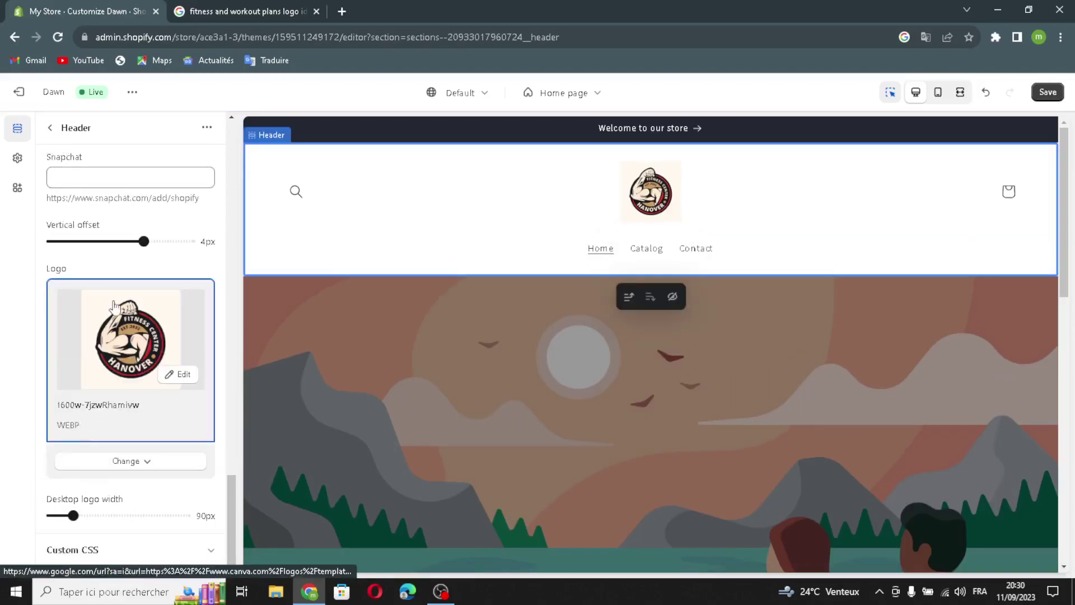
click(50, 132)
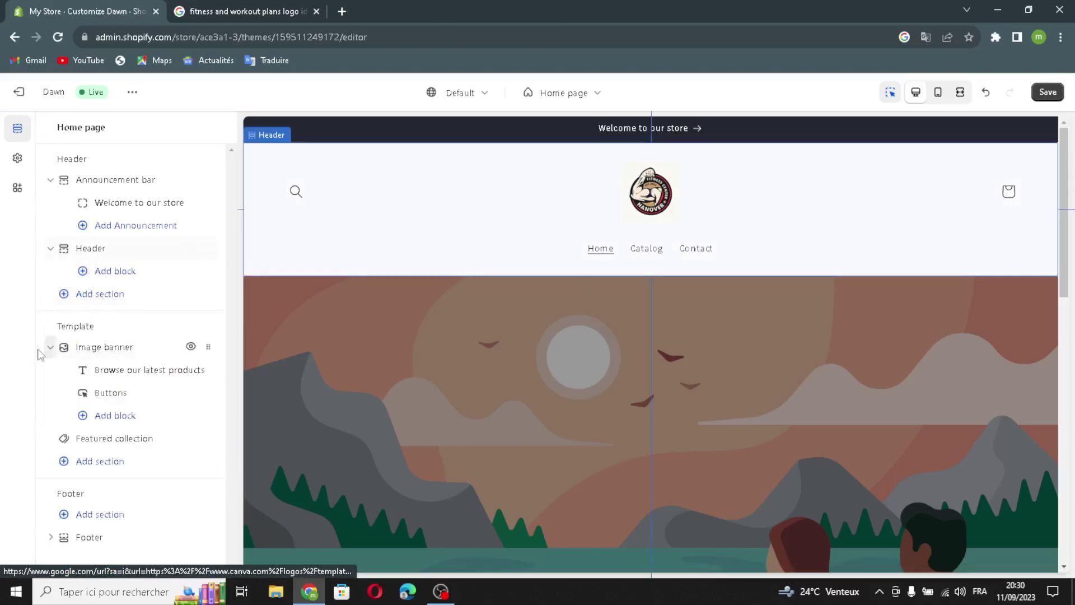
Open image selection for the Image banner's first image and search Google Images for "fitness and workout plans"
click(70, 352)
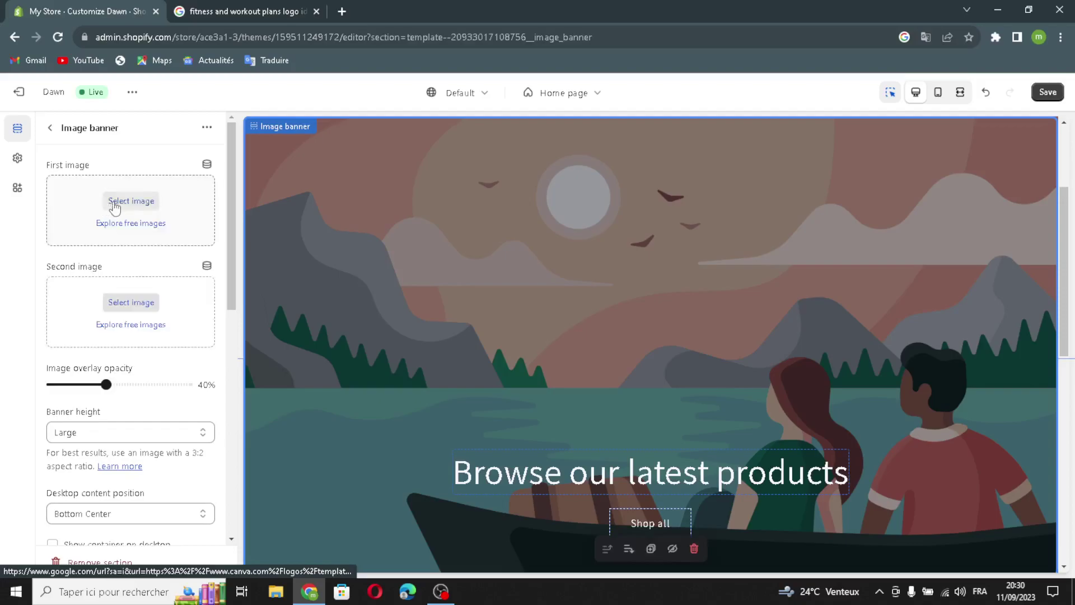
click(118, 203)
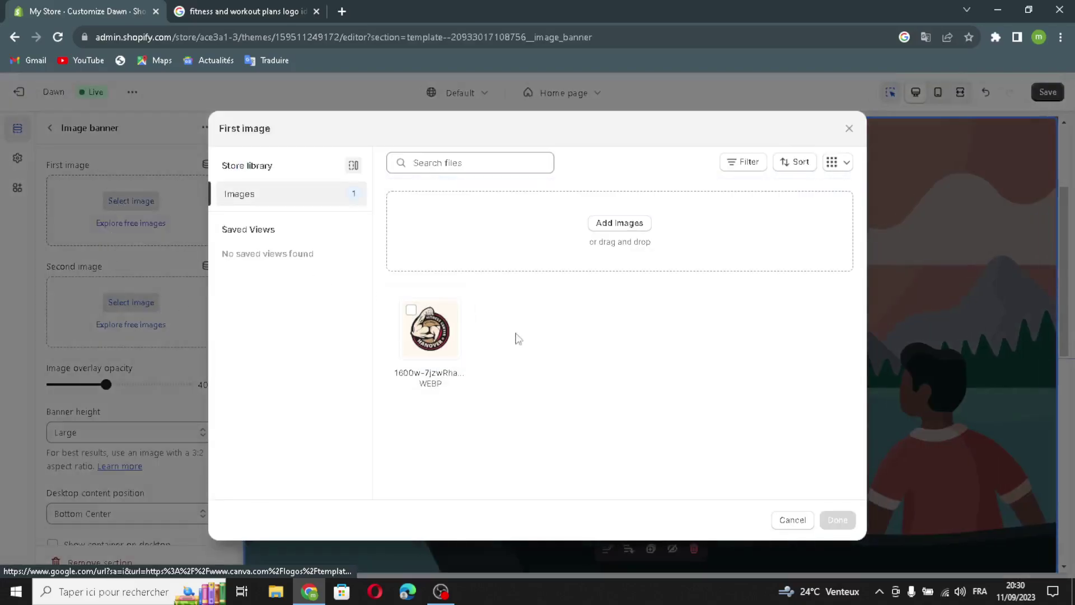
click(258, 11)
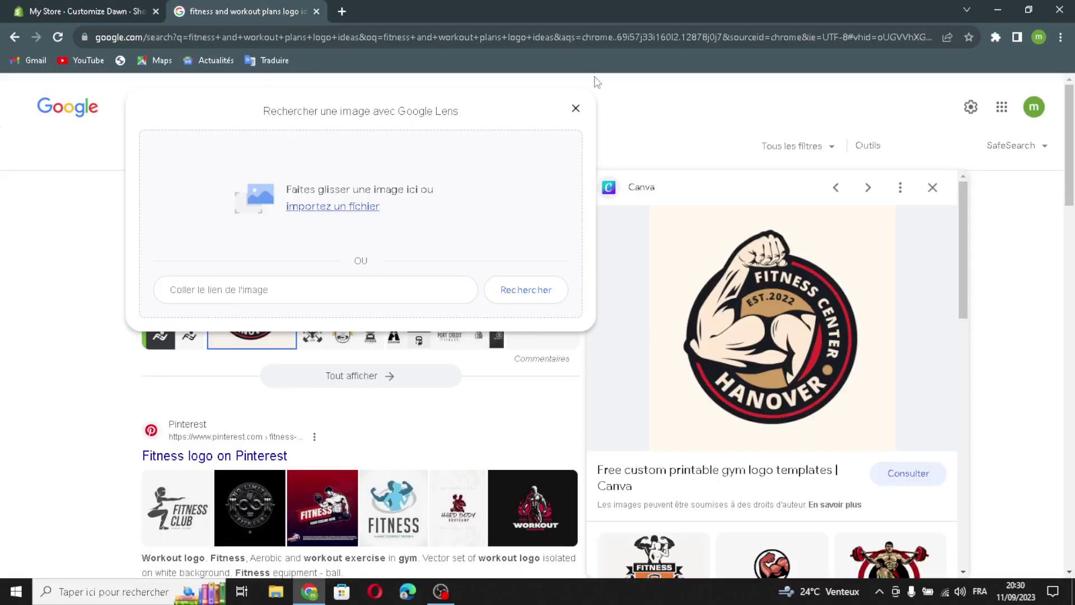
click(574, 108)
drag(312, 106, 261, 107)
key(BackSpace)
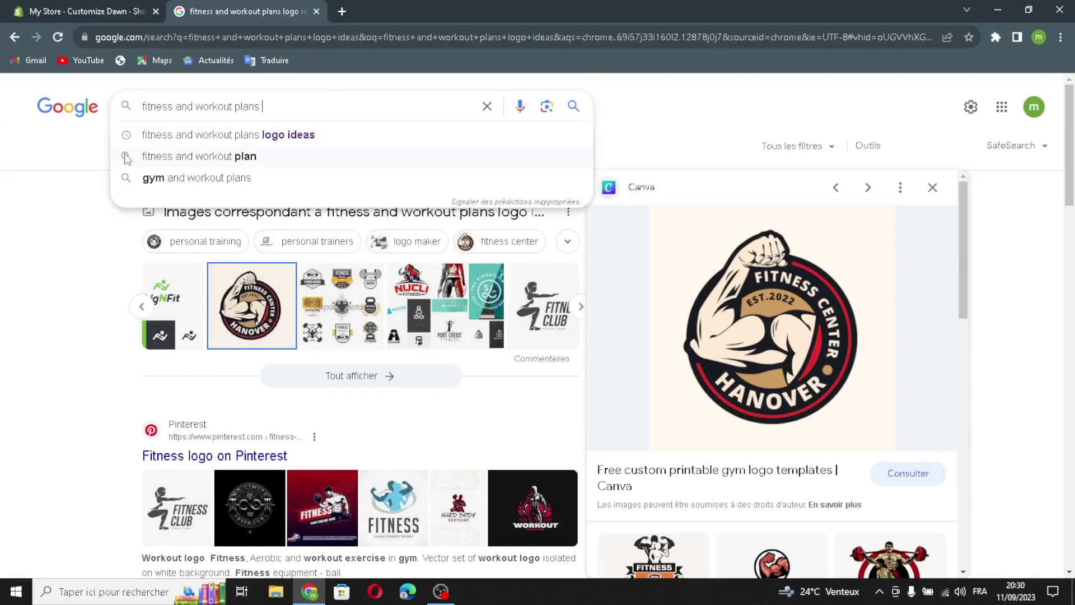
key(Return)
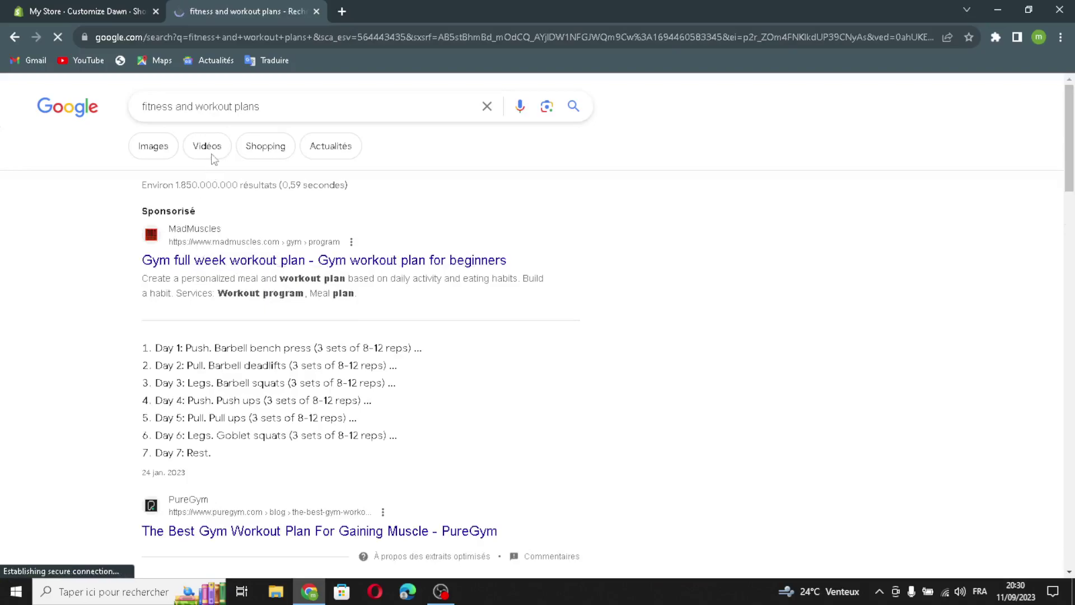
click(162, 147)
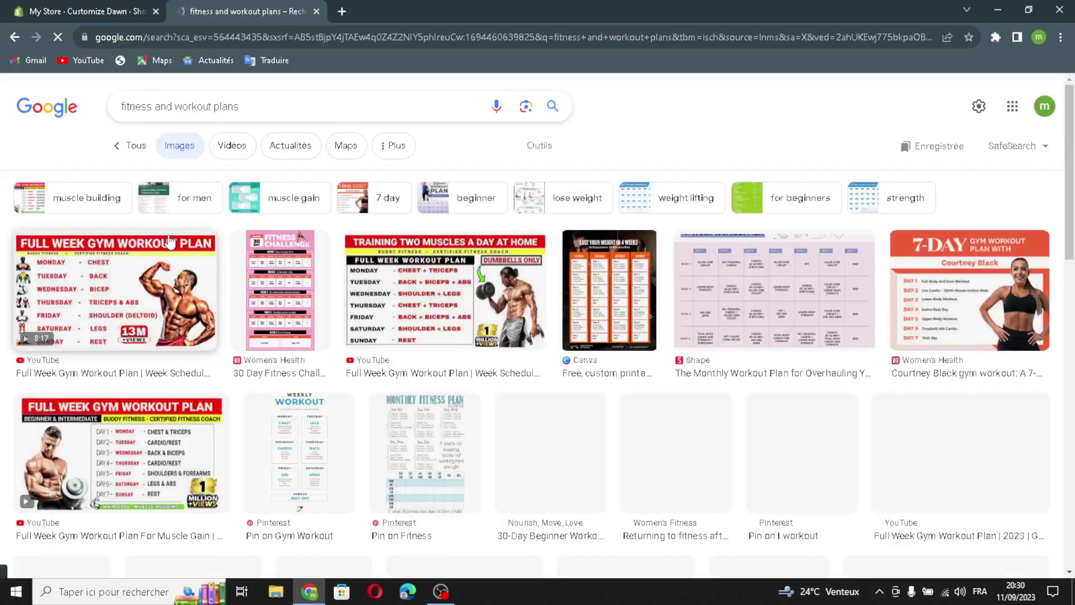
Upload the NASM Blog photo of people squatting with kettlebells and apply it as the Image banner's first image
scroll(550, 338, down, 1)
scroll(550, 338, down, 1)
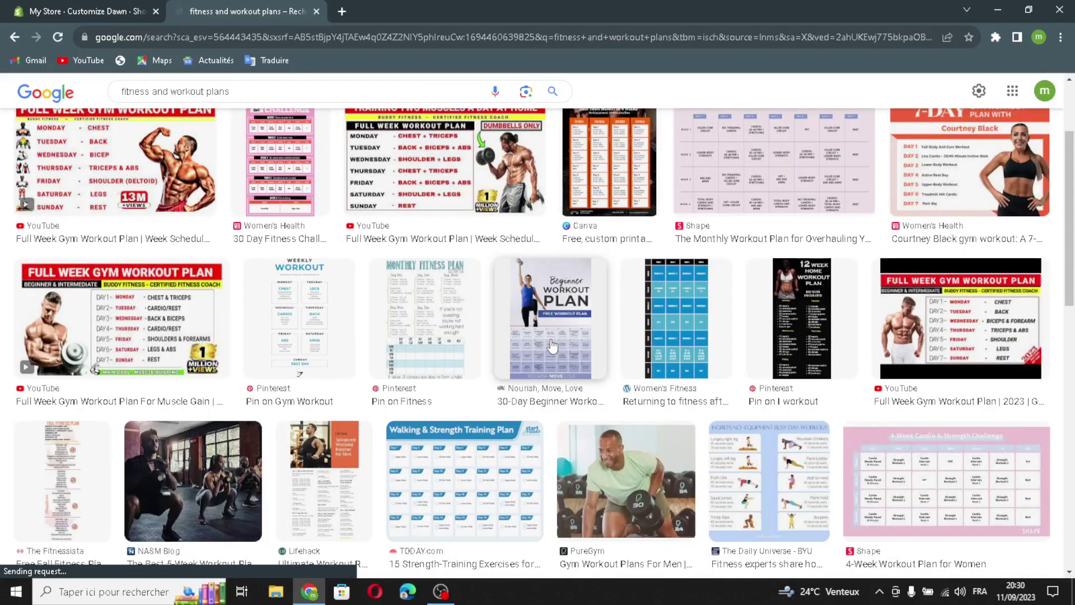
scroll(552, 346, down, 4)
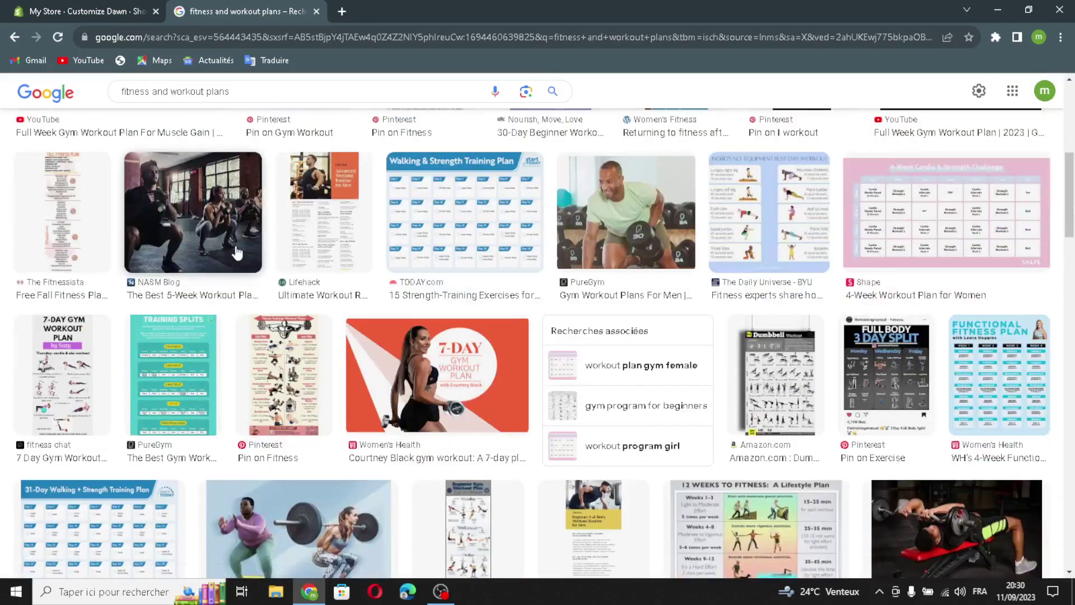
click(255, 246)
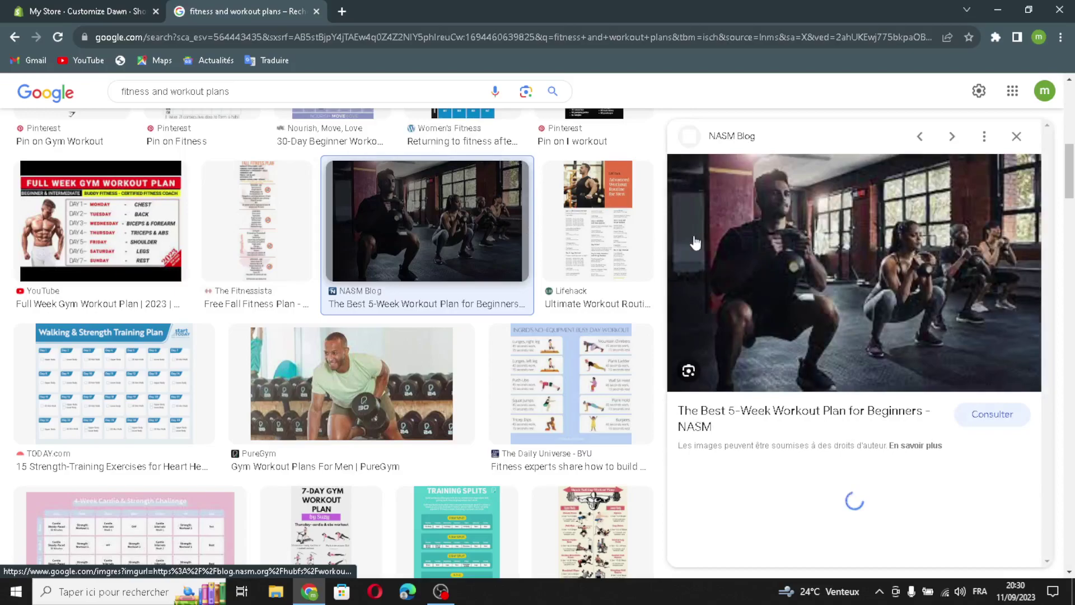
drag(749, 255, 493, 302)
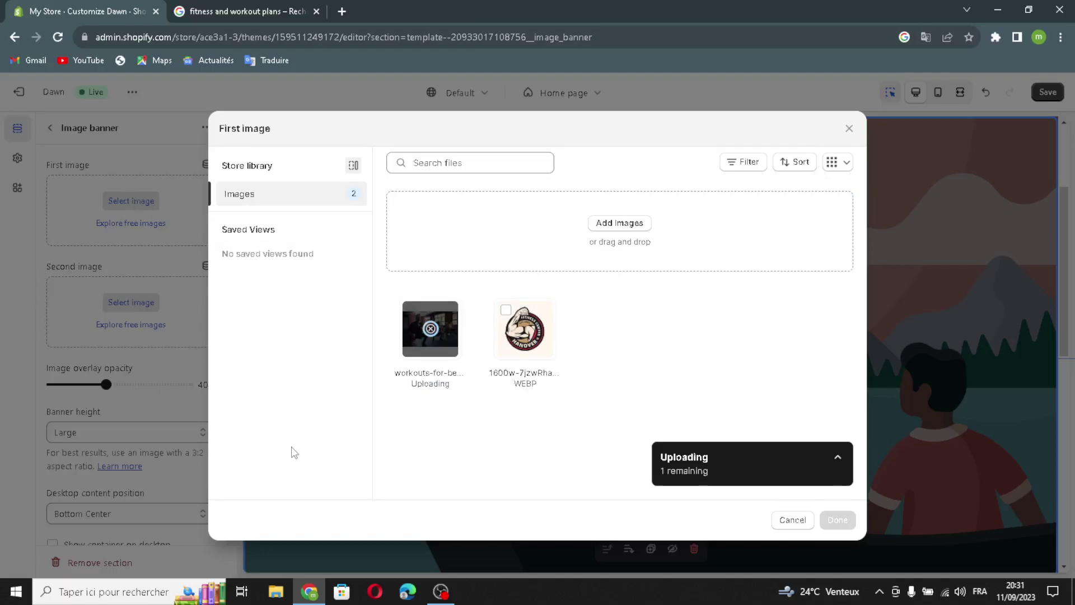
click(838, 519)
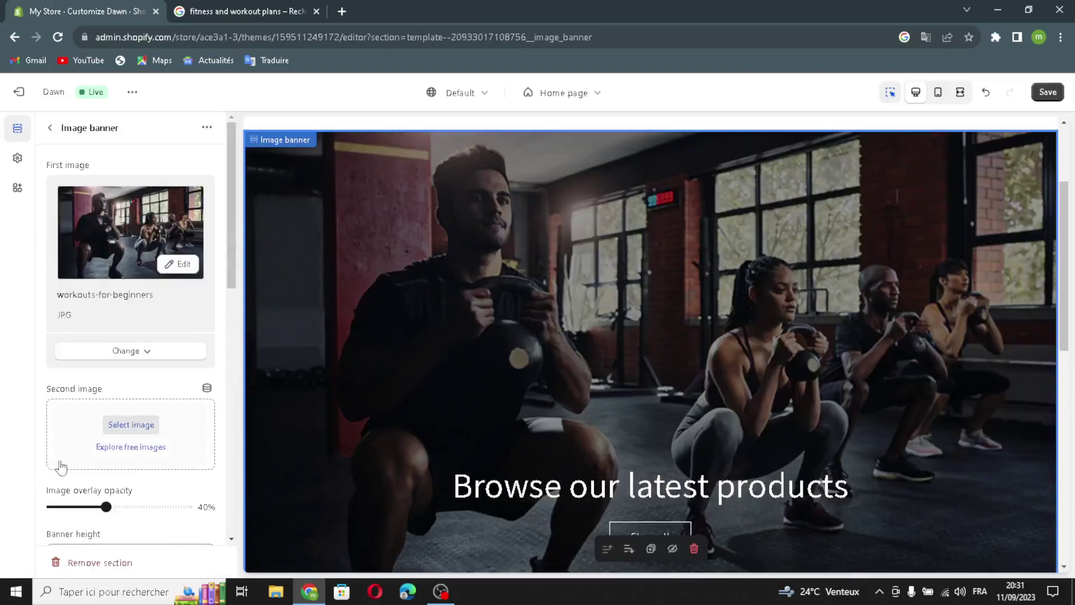
Set the Image banner's height to Medium and enable its container on desktop
scroll(101, 514, down, 1)
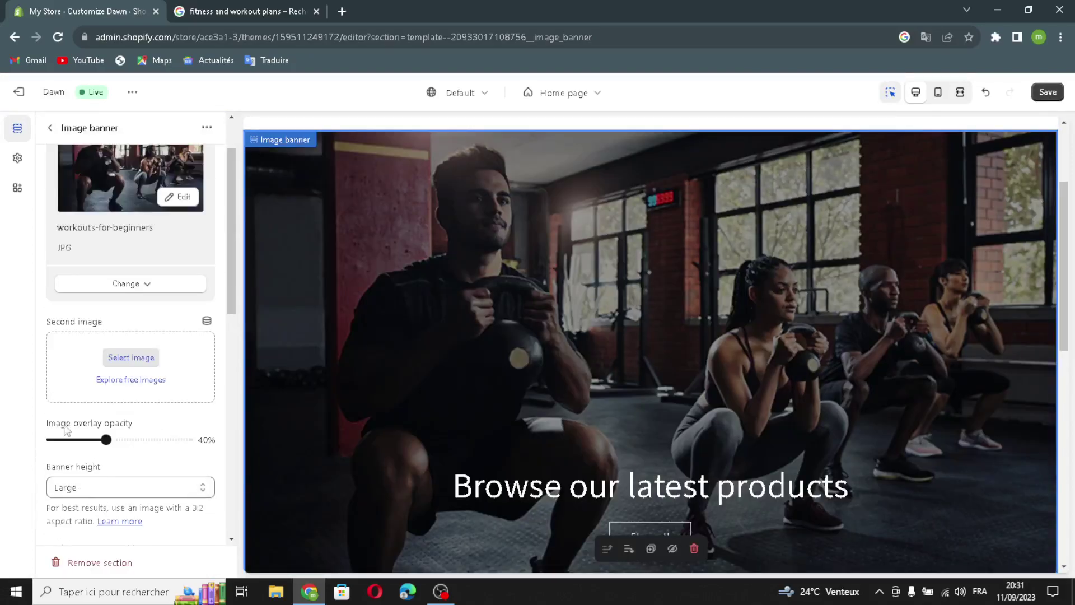
click(70, 487)
click(69, 527)
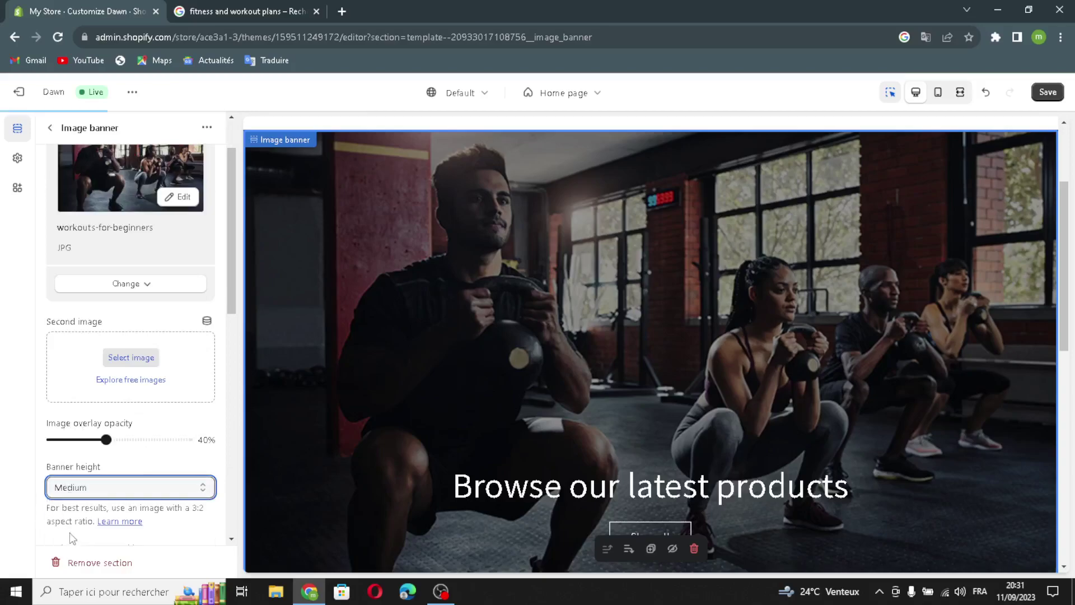
scroll(71, 539, down, 1)
click(63, 532)
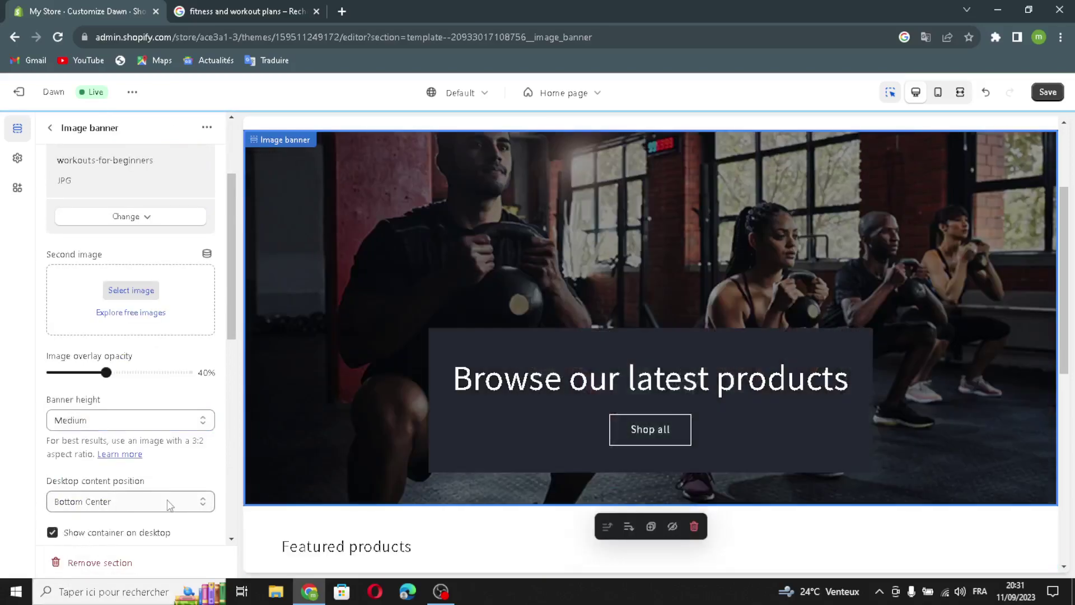
click(81, 426)
click(78, 458)
scroll(73, 439, down, 2)
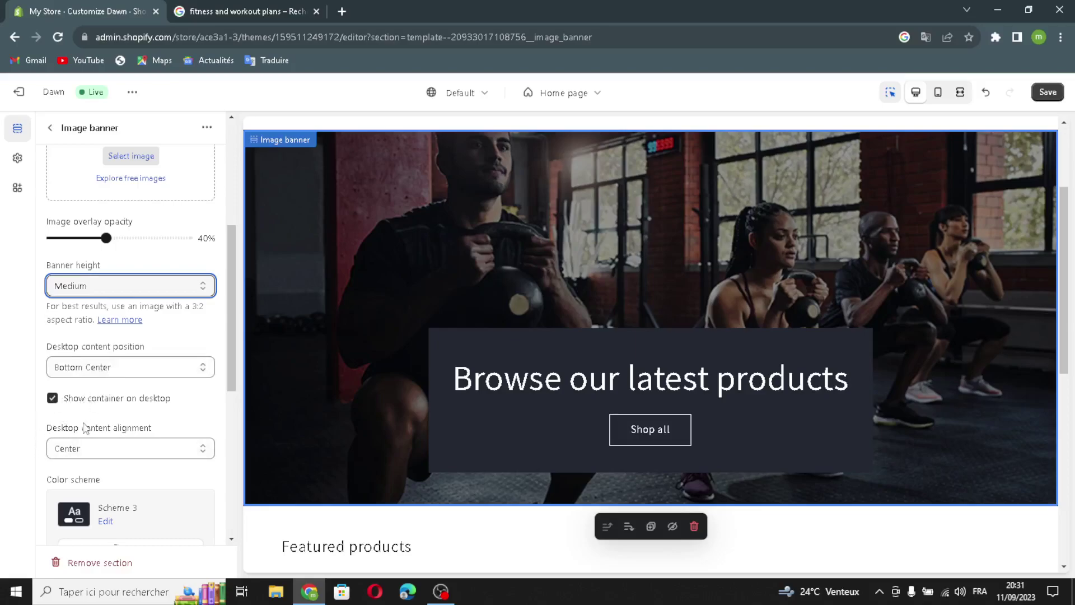
click(69, 450)
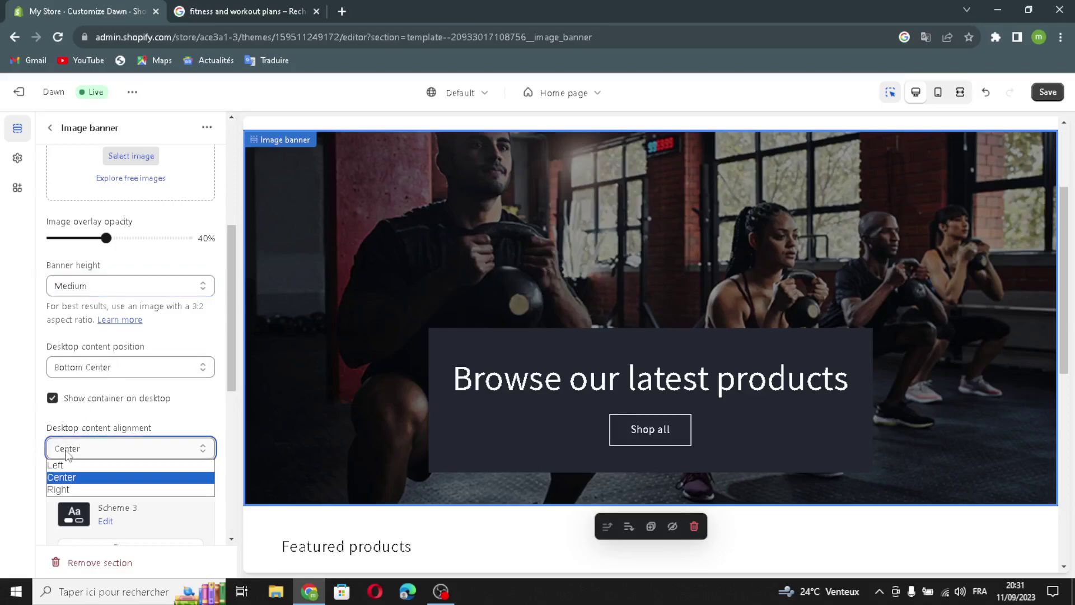
click(89, 419)
Enable image stacking and the container on mobile for the Image banner, and return to the home page's section list
scroll(69, 332, down, 3)
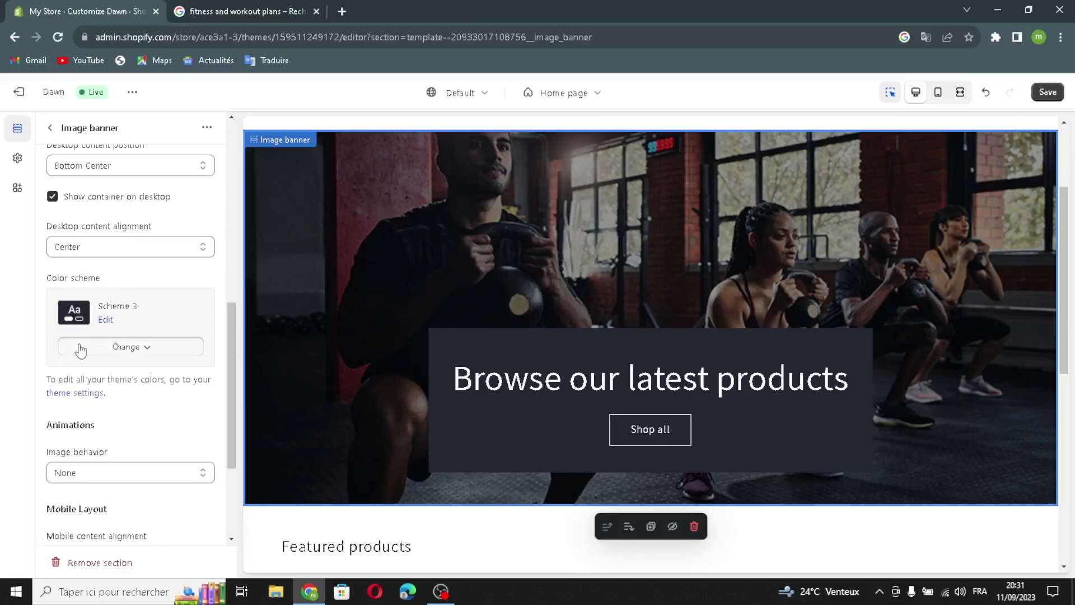
scroll(80, 351, down, 2)
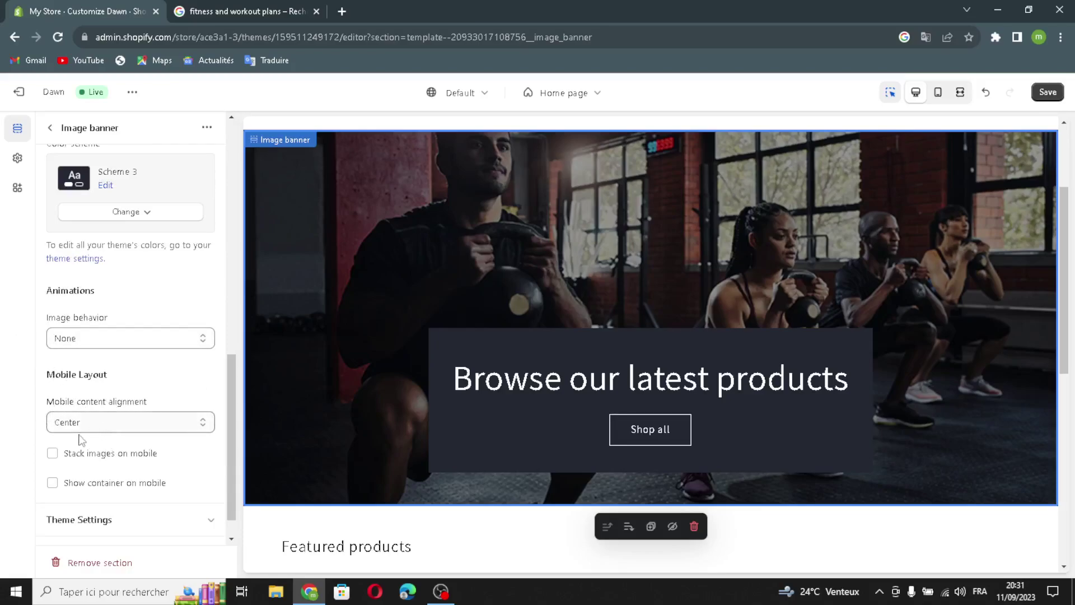
click(53, 454)
click(52, 483)
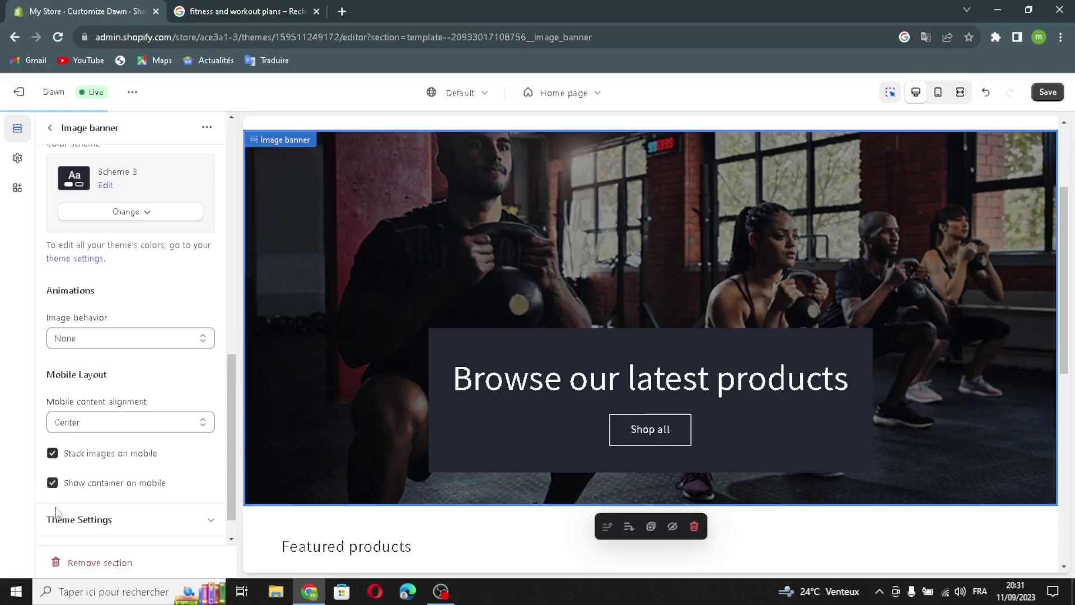
click(50, 128)
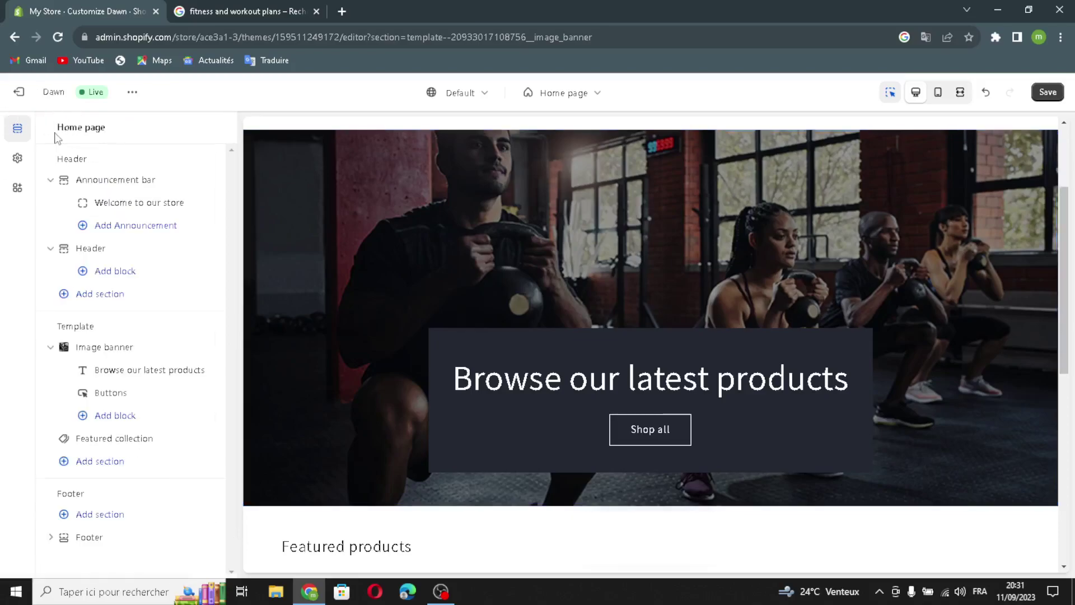
Generate heading suggestions about "fitness" for the Image banner and apply "Achieve Your Fitness Goals with Cutting-Edge Equipment and Training"
click(123, 370)
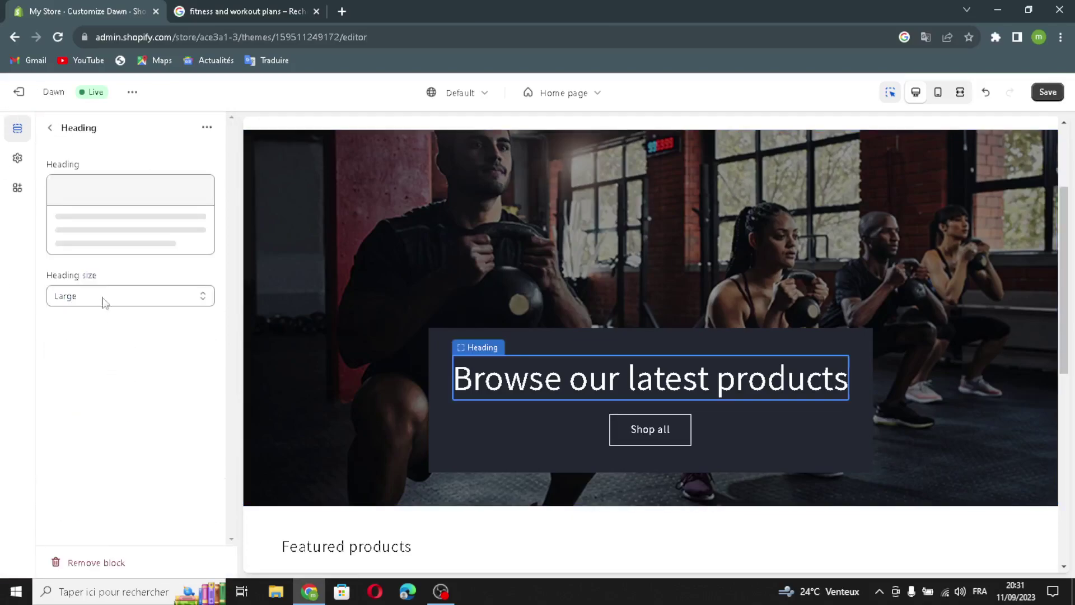
click(62, 191)
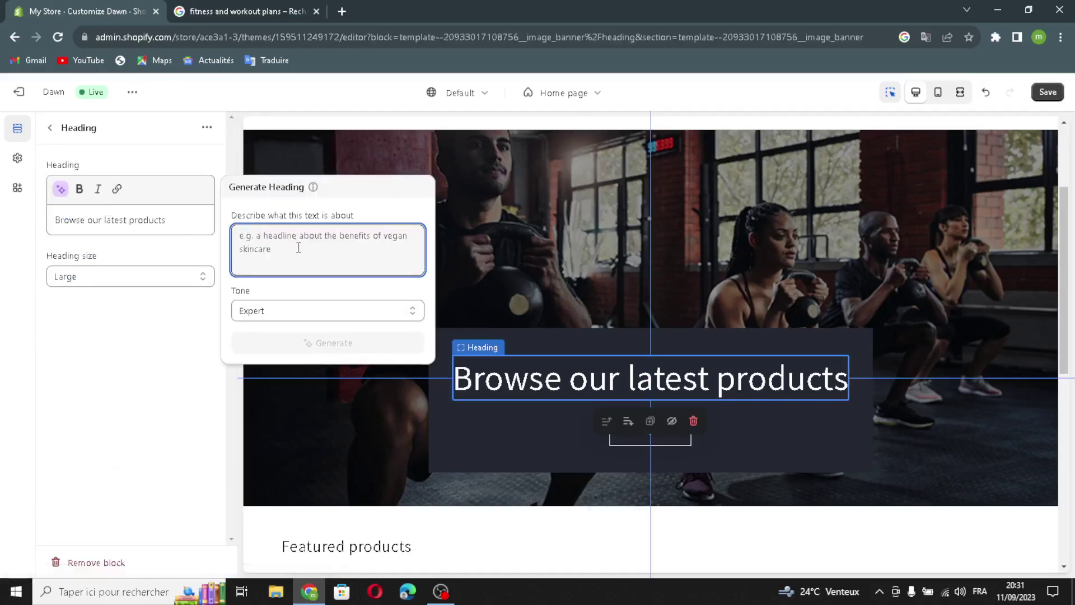
text(fitness)
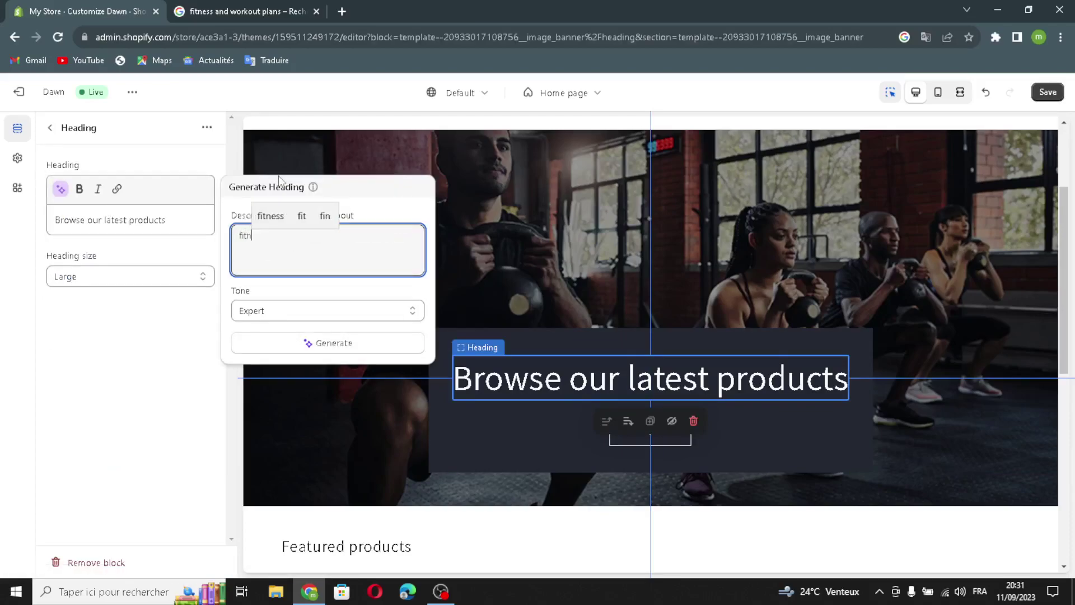
click(359, 343)
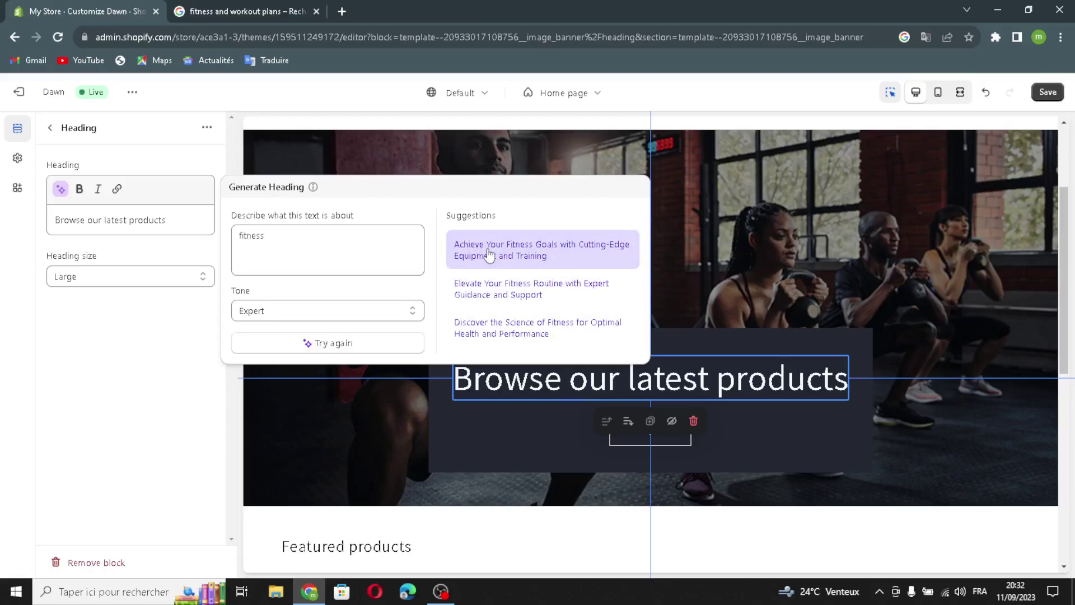
click(489, 253)
Set the Image banner's heading size to Medium and return to the section list
click(157, 302)
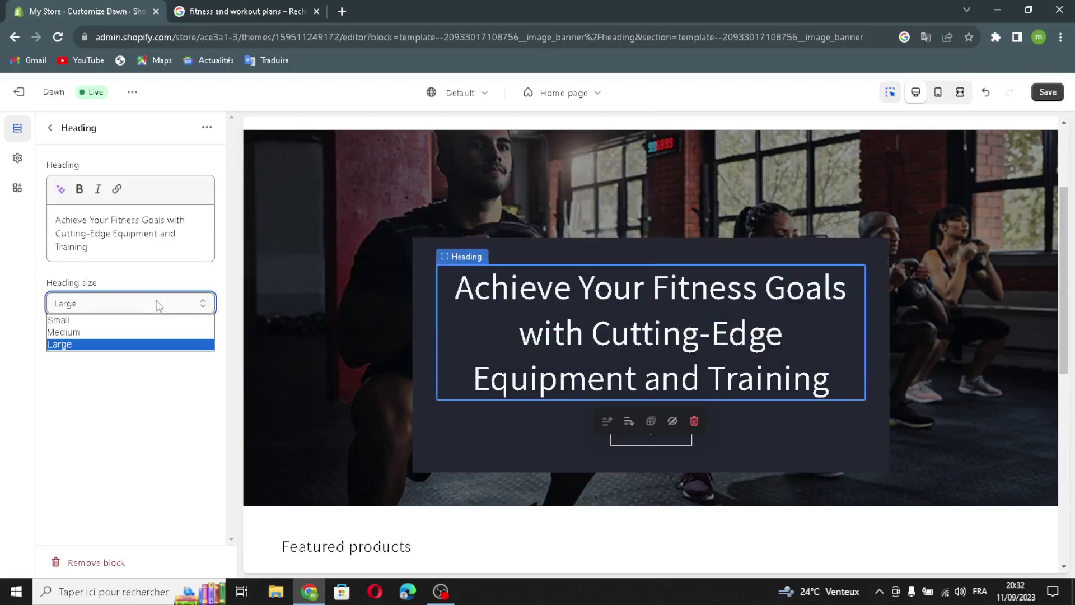
click(115, 334)
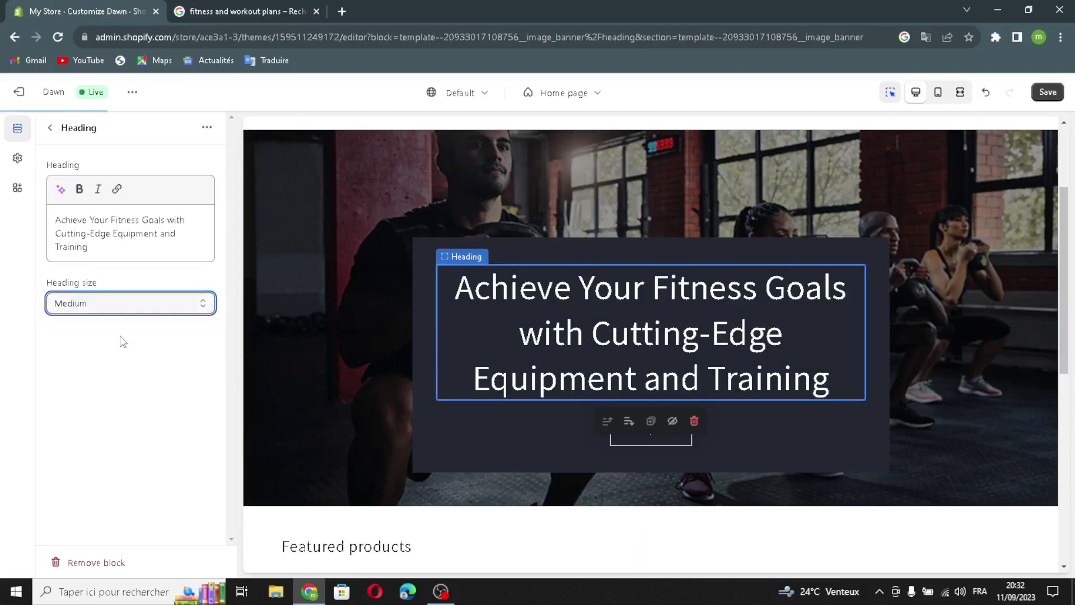
click(49, 128)
Review the first button's label and link options in the Image banner's Buttons block and return to the section list
click(110, 395)
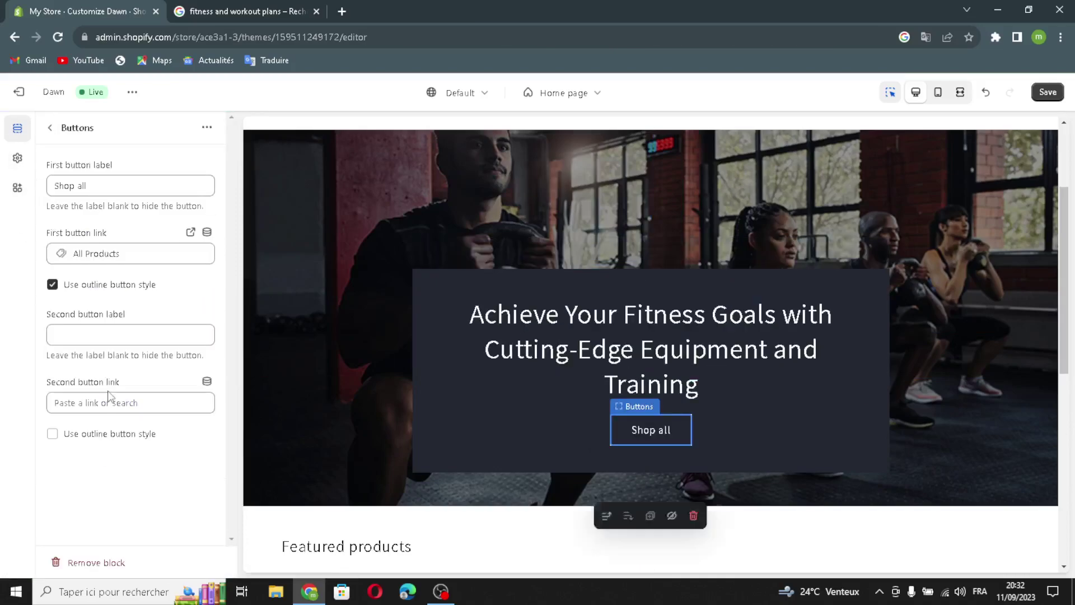
drag(93, 185, 45, 208)
click(126, 190)
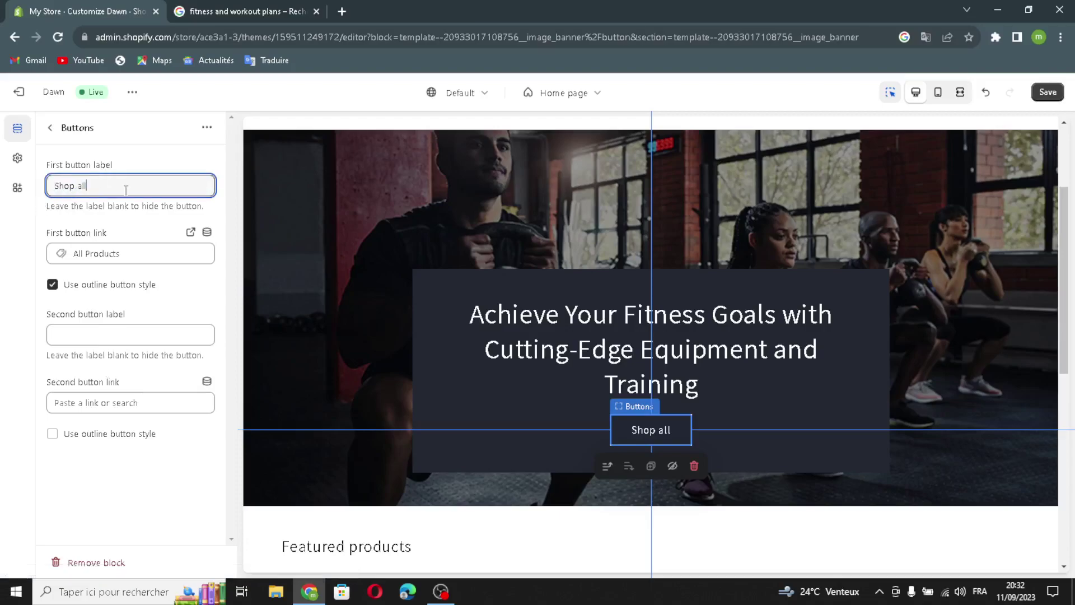
click(104, 253)
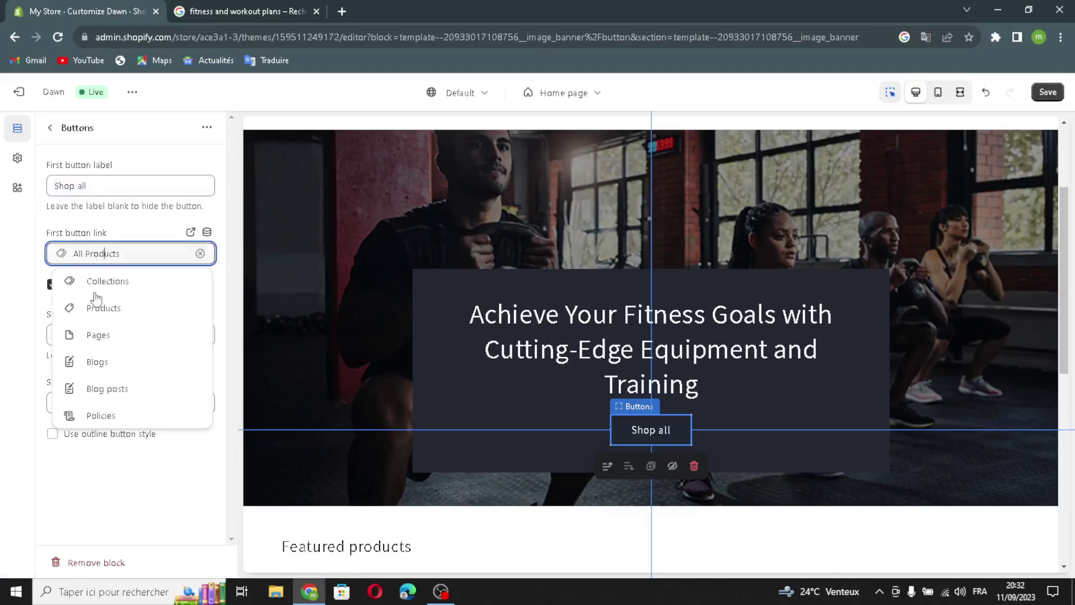
click(94, 220)
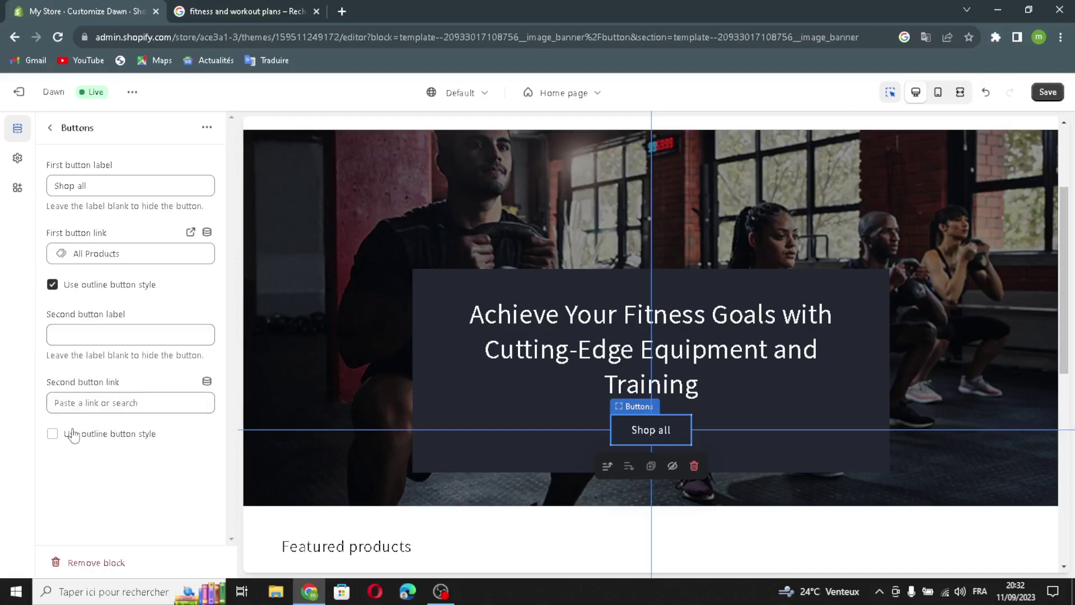
click(50, 127)
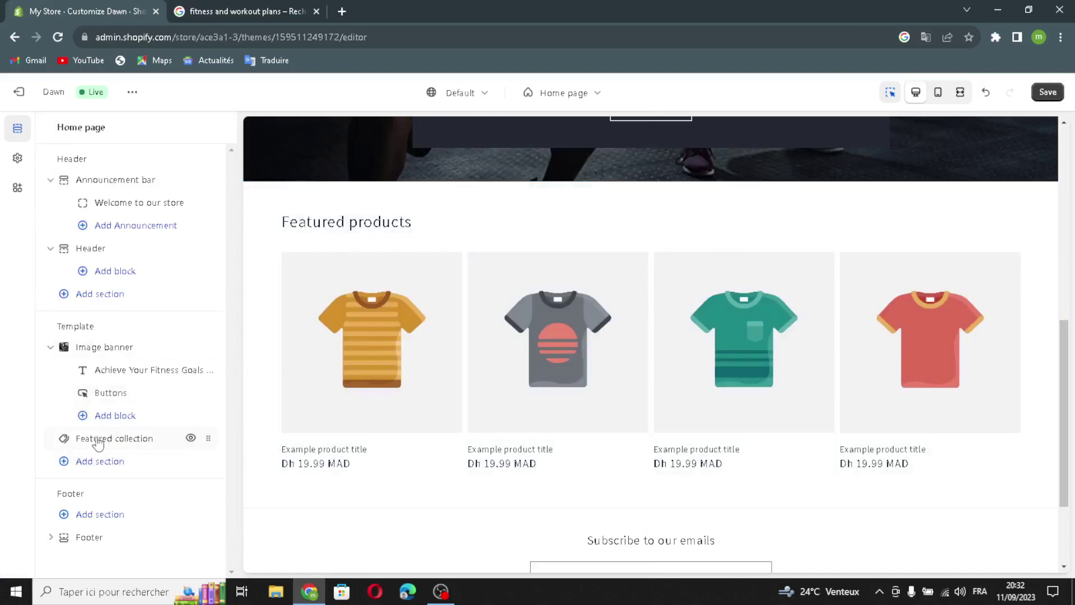
Generate Featured collection heading suggestions about "fitness and workout plans" and apply "Achieve Your Fitness Goals with Expert Workout Plans."
click(97, 442)
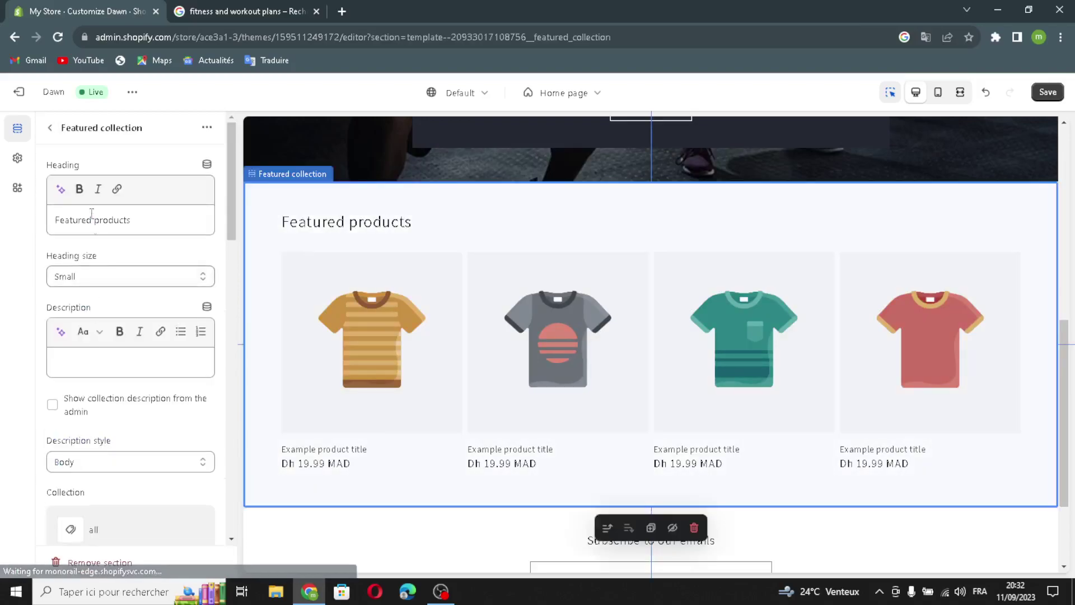
click(61, 191)
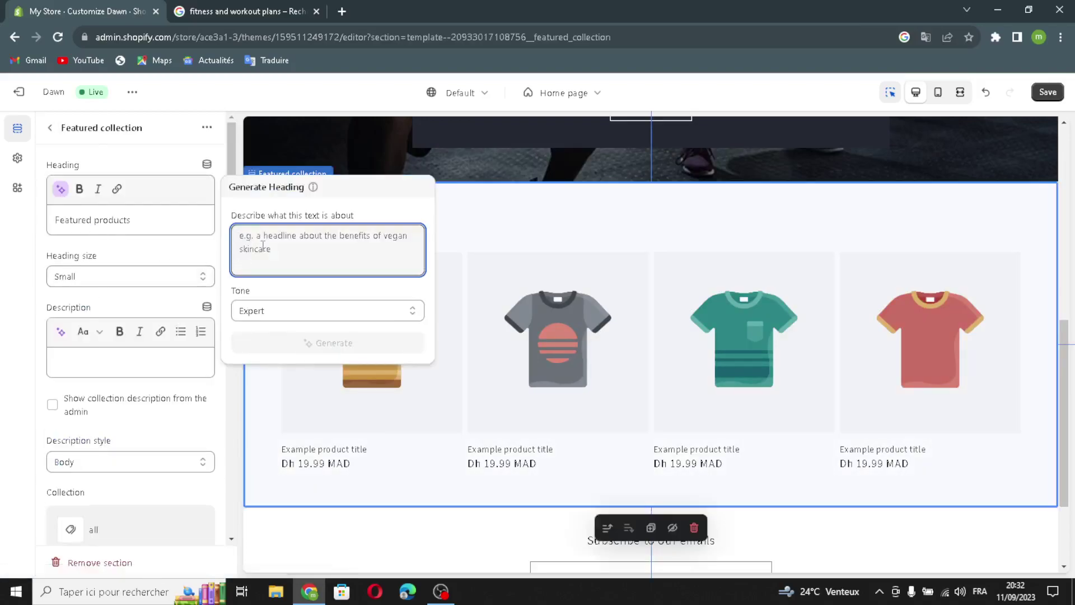
text(fitne)
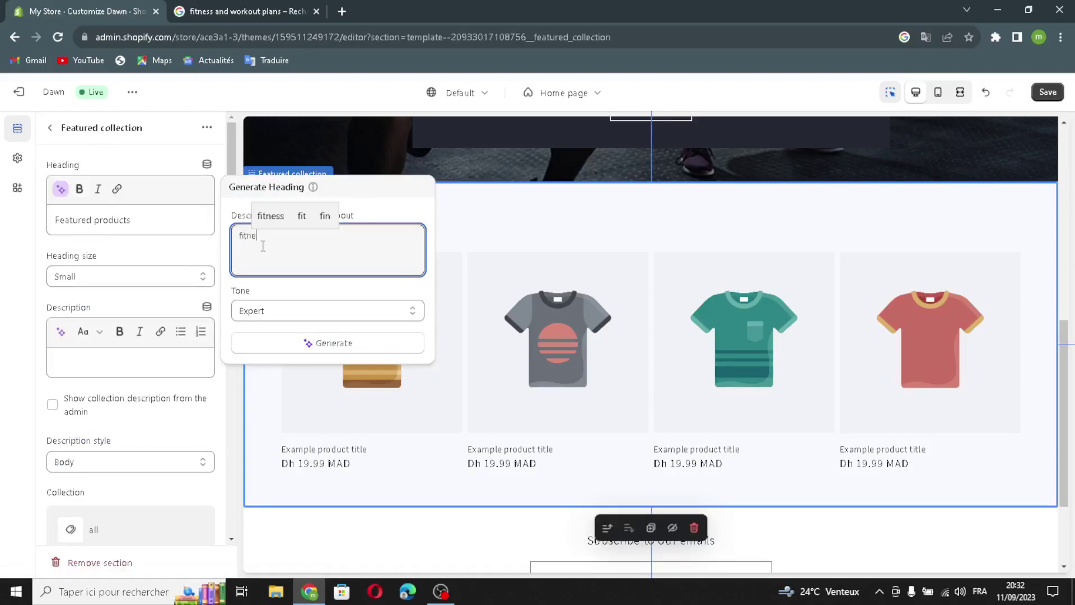
text(ss and workout plans)
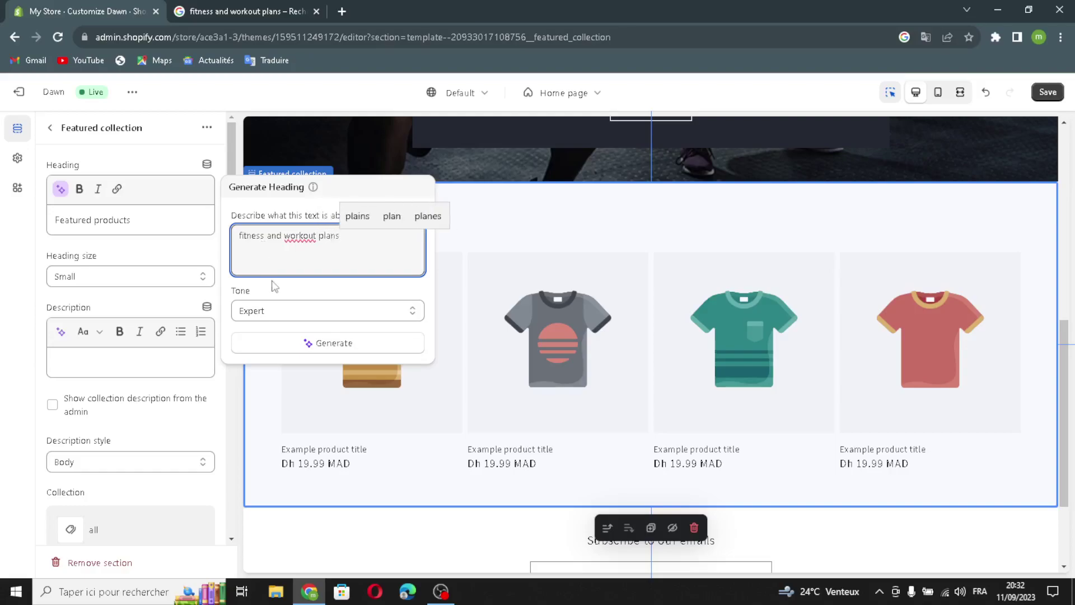
click(252, 351)
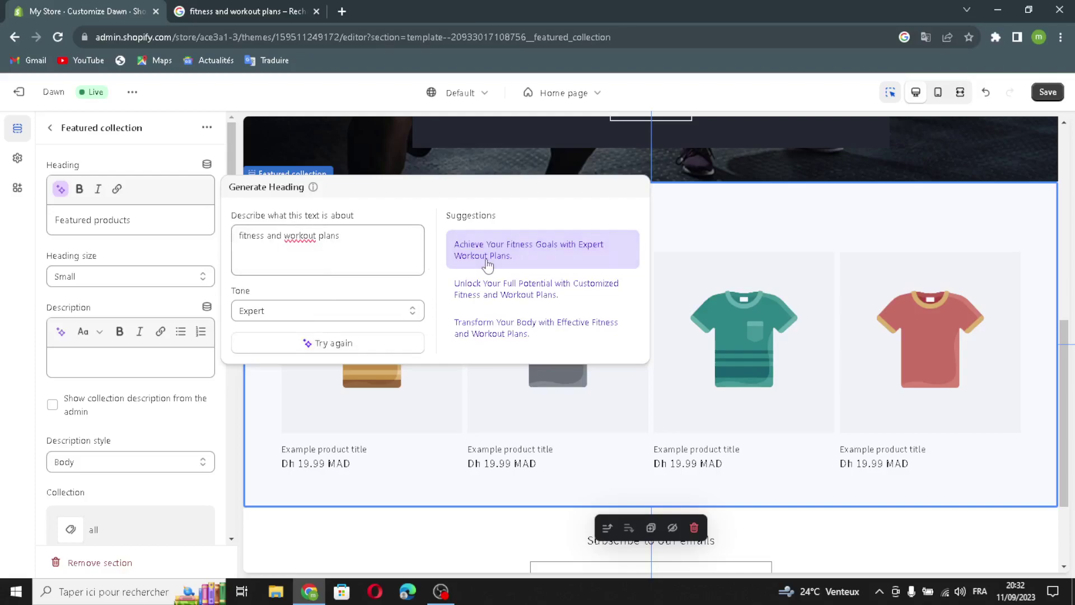
click(487, 263)
Set the Featured collection's heading size to Medium and show the collection description from the admin
click(164, 299)
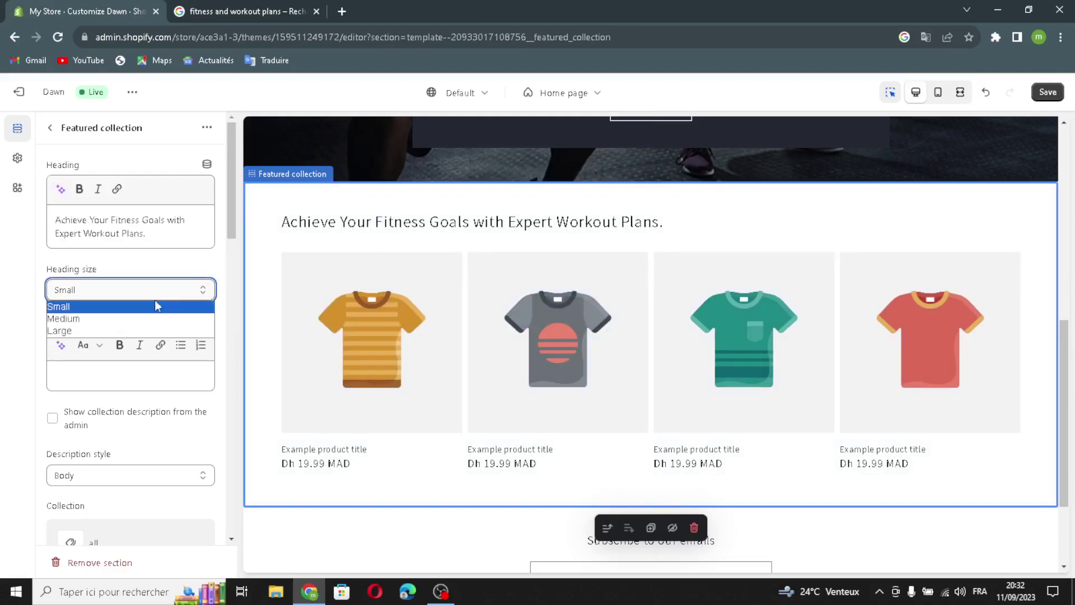
click(140, 306)
key(Down)
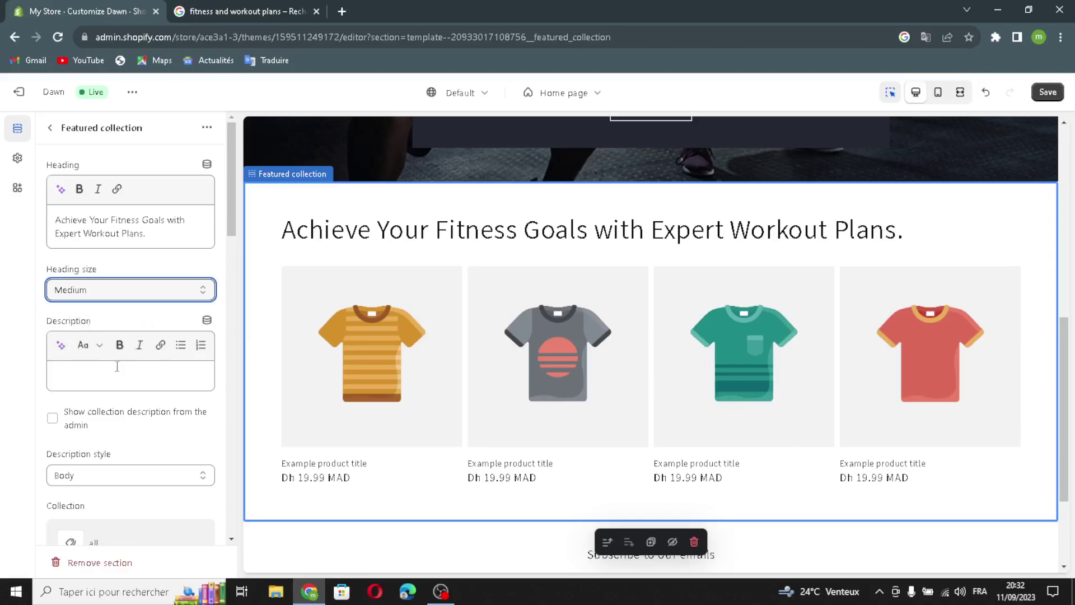
click(58, 418)
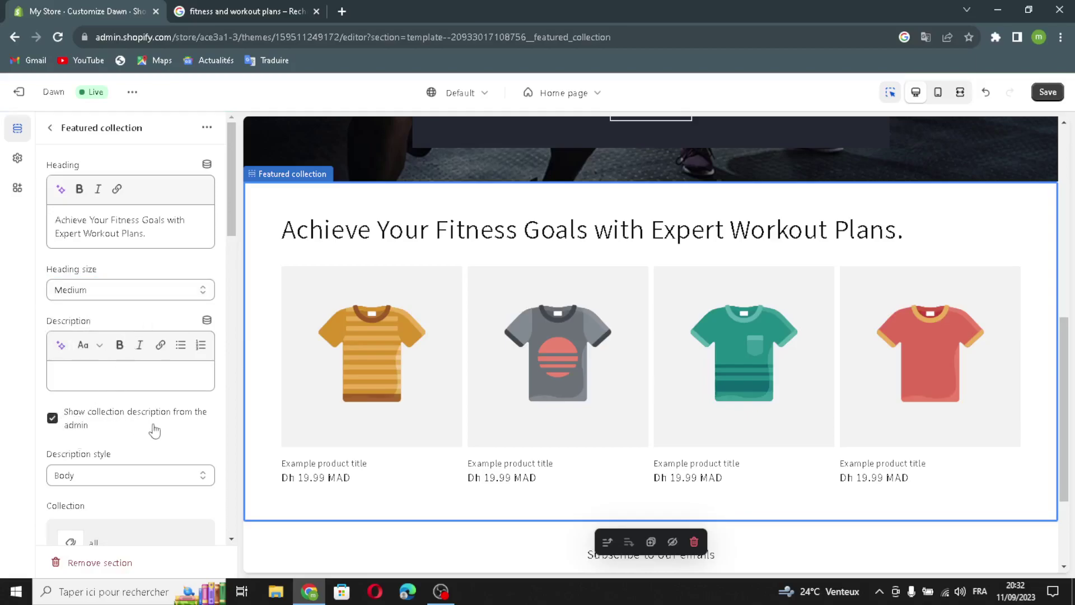
scroll(154, 432, down, 1)
click(88, 413)
click(73, 424)
Make the Featured collection's products full width and enable the carousel on desktop, keeping the Solid button "View all" style
scroll(78, 442, down, 1)
scroll(119, 425, down, 3)
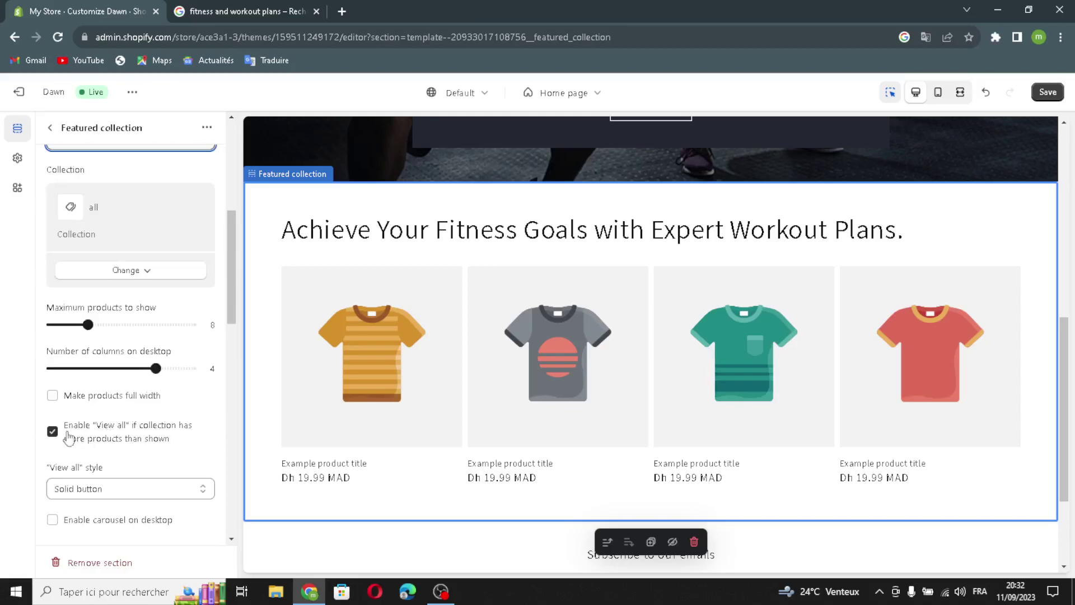
click(52, 396)
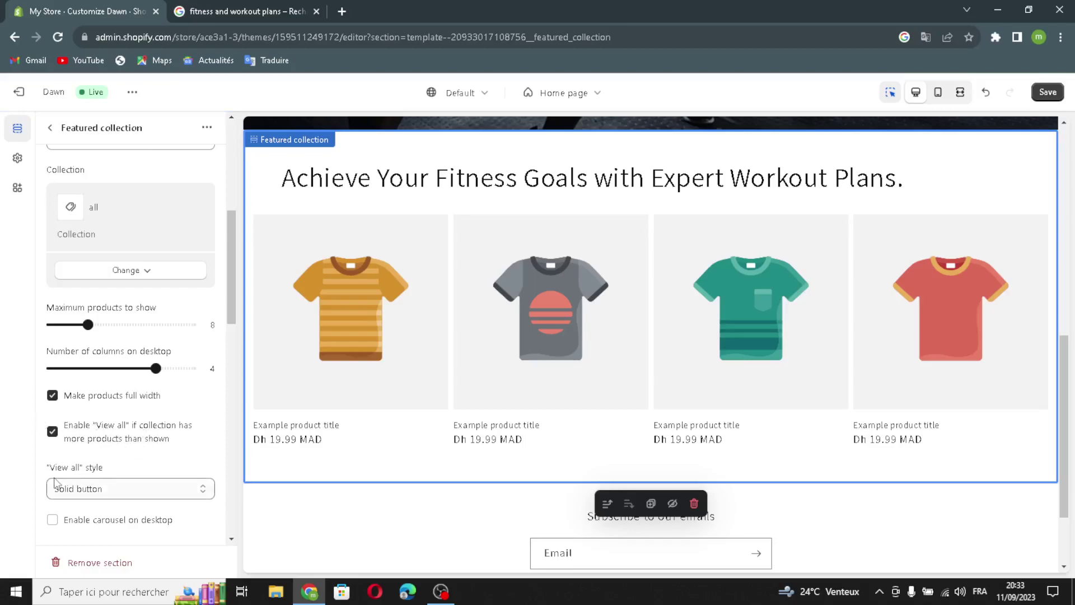
click(77, 492)
click(78, 491)
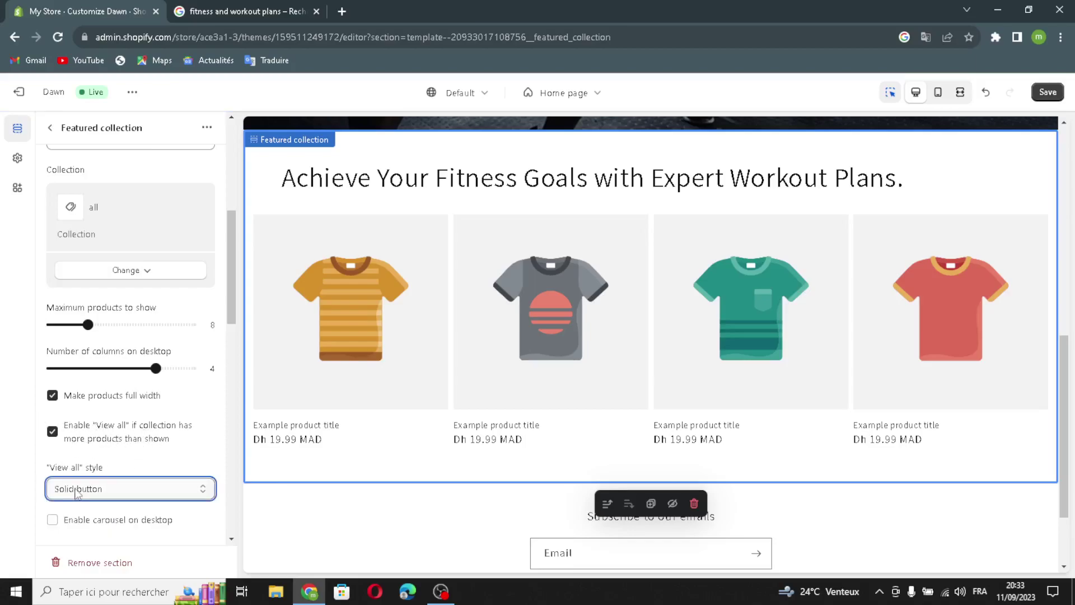
click(94, 491)
click(94, 491)
scroll(103, 499, down, 2)
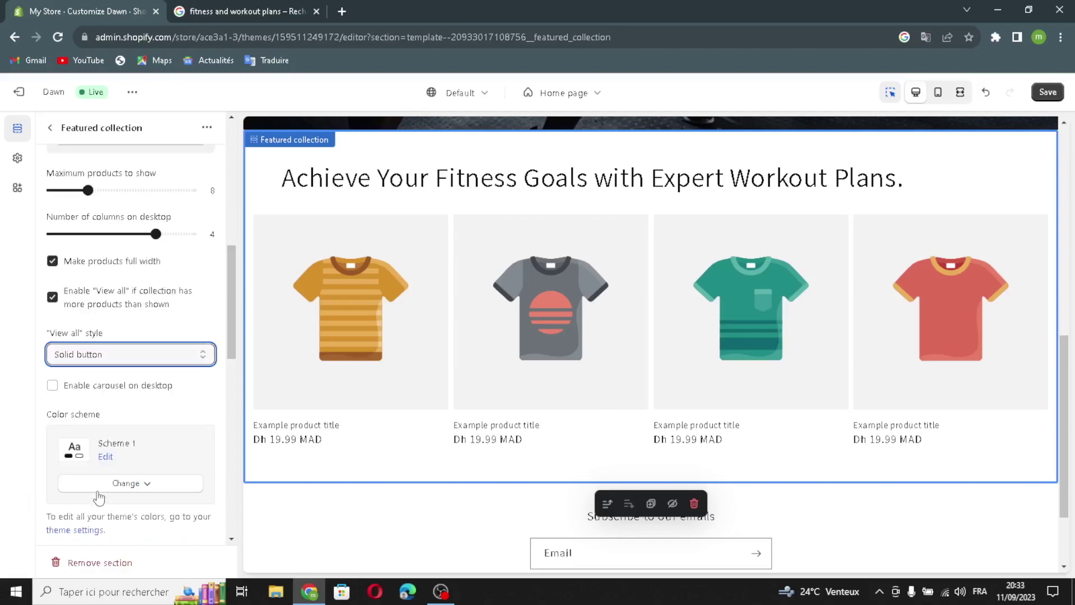
click(52, 385)
Enable the quick add button on the Featured collection's product cards and swipe on mobile
scroll(62, 437, down, 5)
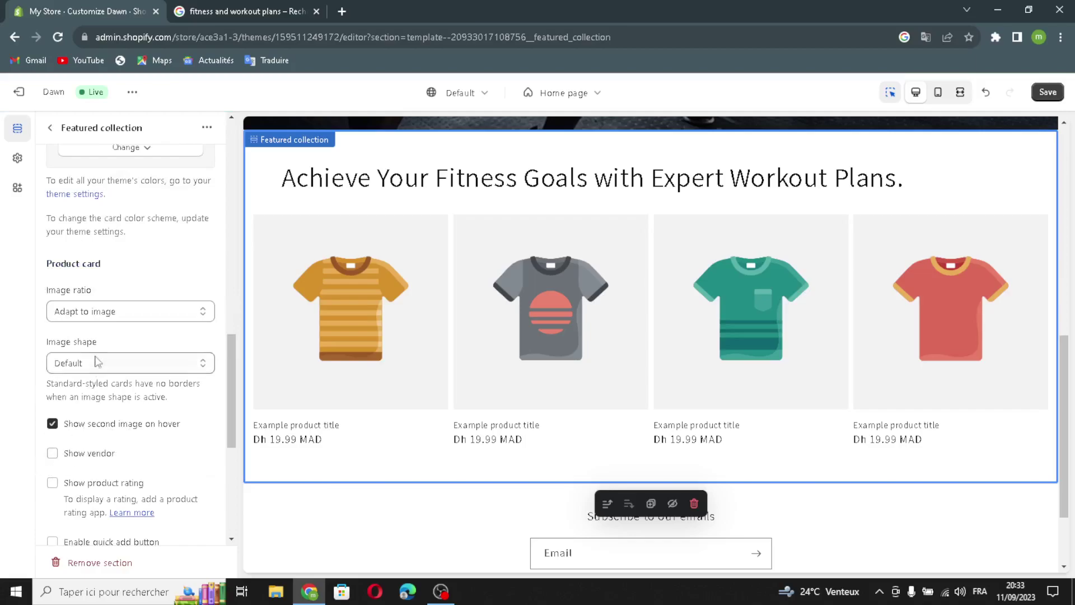
scroll(61, 444, down, 1)
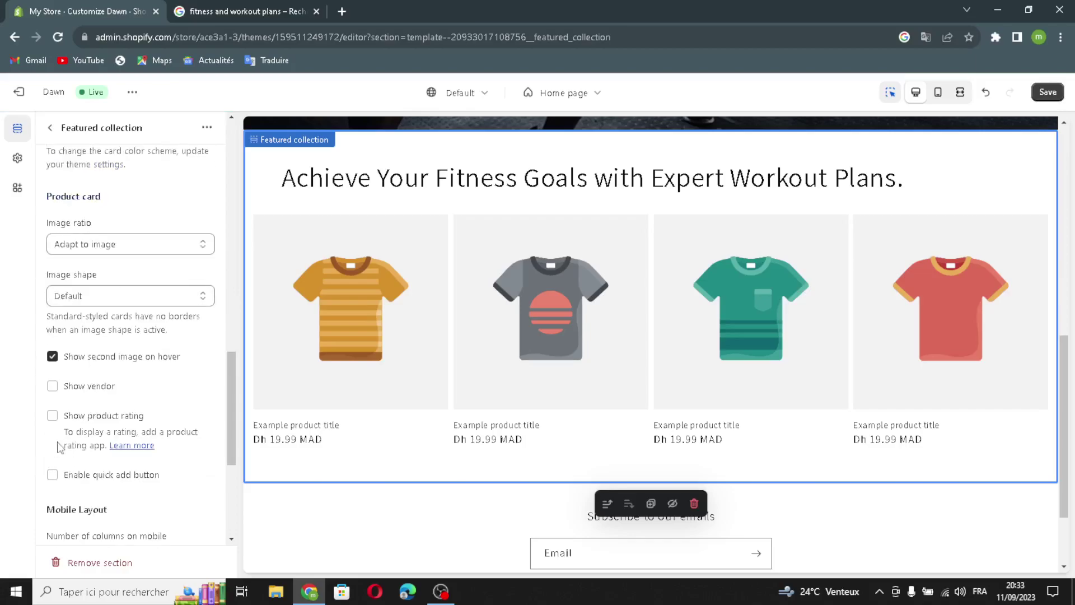
click(52, 474)
scroll(62, 485, down, 2)
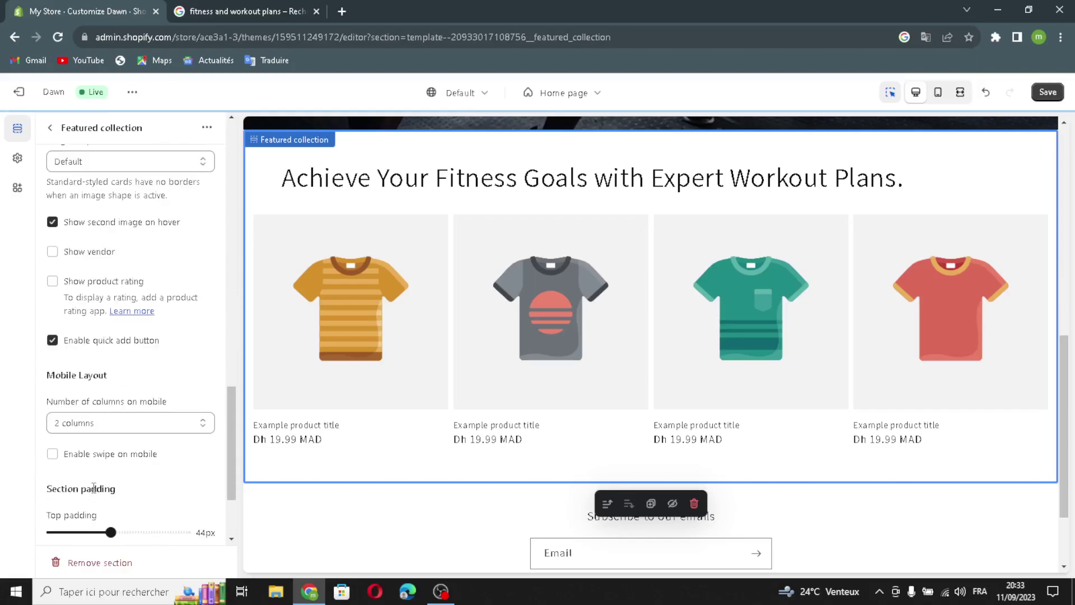
click(52, 455)
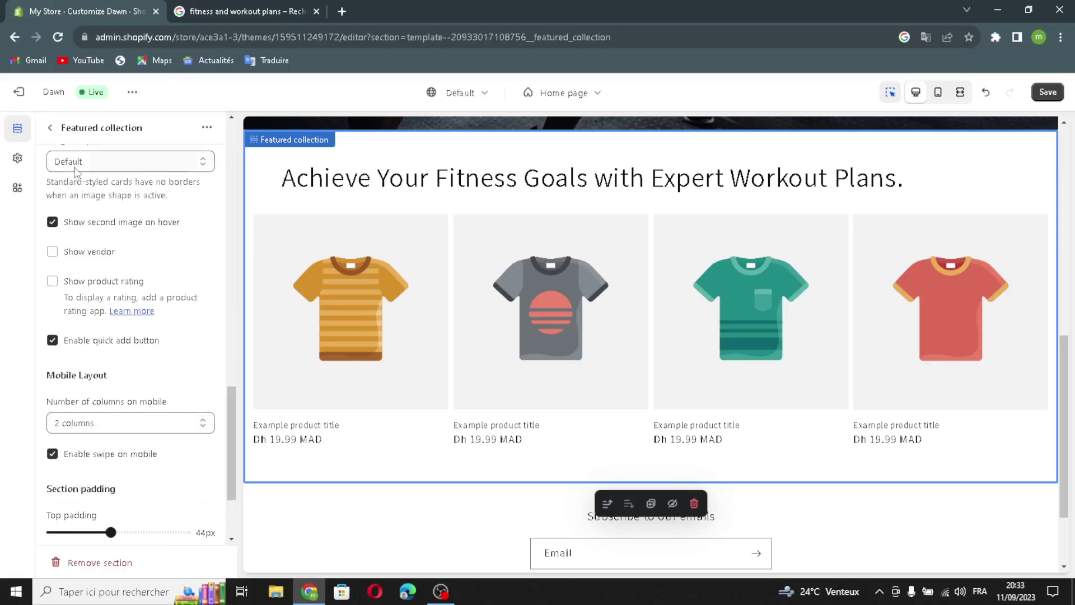
Browse the section types available for the home page template without adding one
click(50, 127)
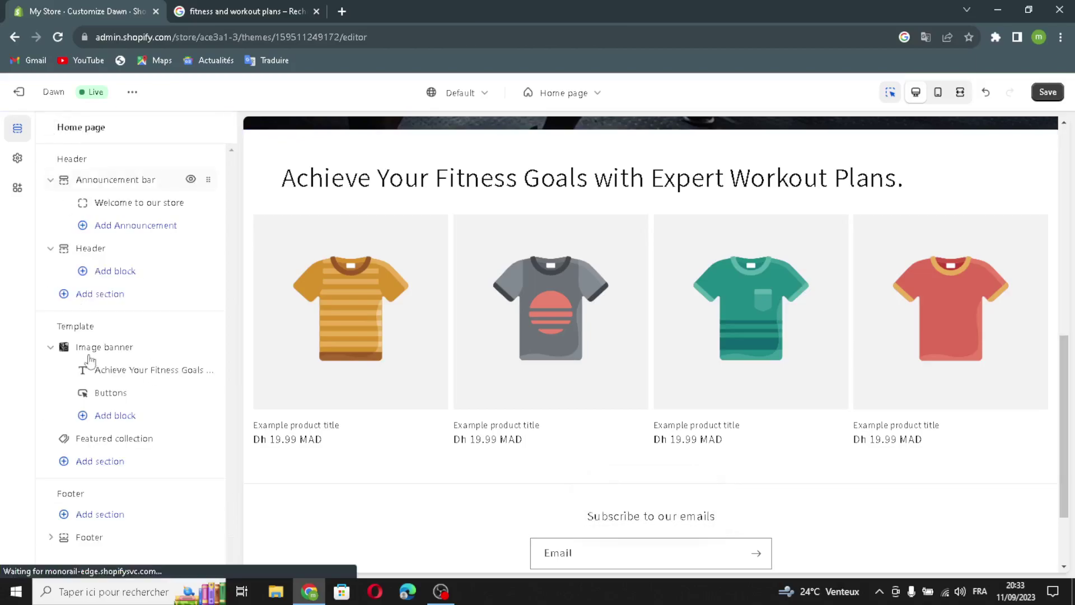
click(101, 463)
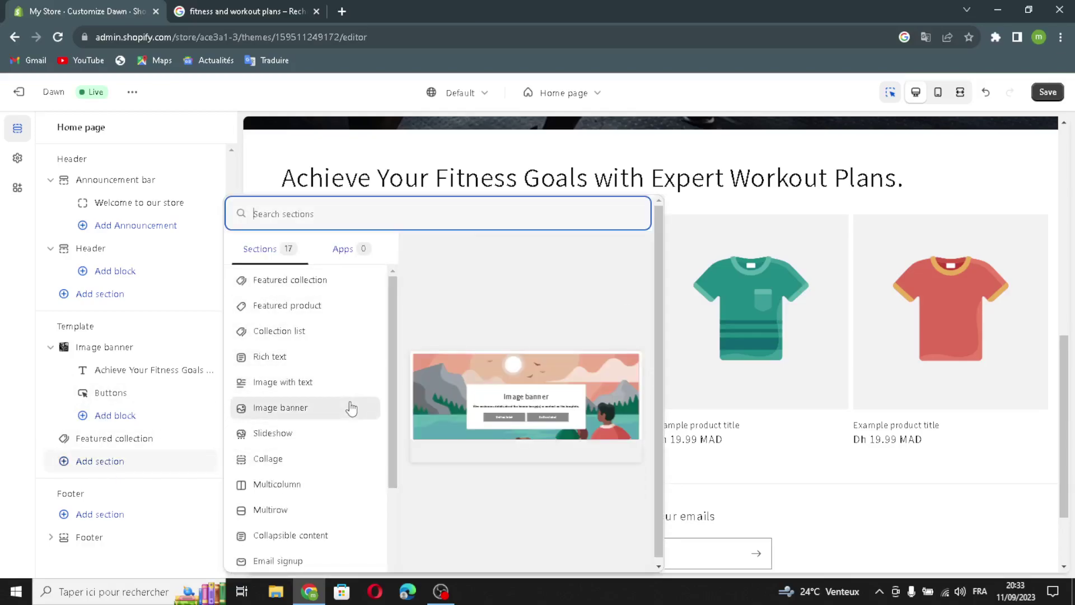
scroll(347, 409, down, 3)
scroll(348, 409, up, 3)
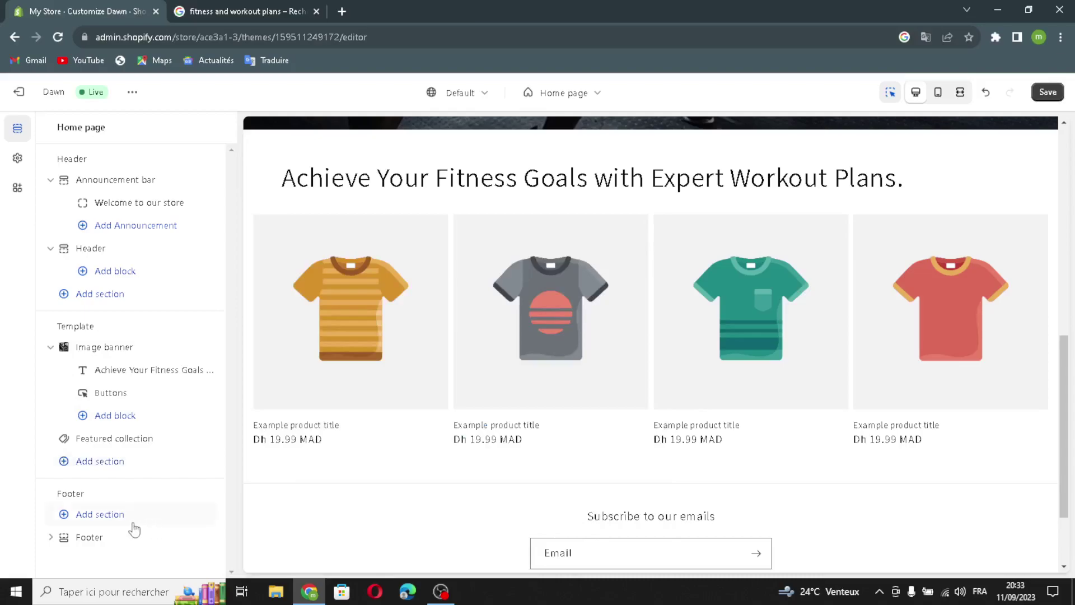
Set the footer's color scheme to Scheme 4 and keep its email signup shown
click(90, 538)
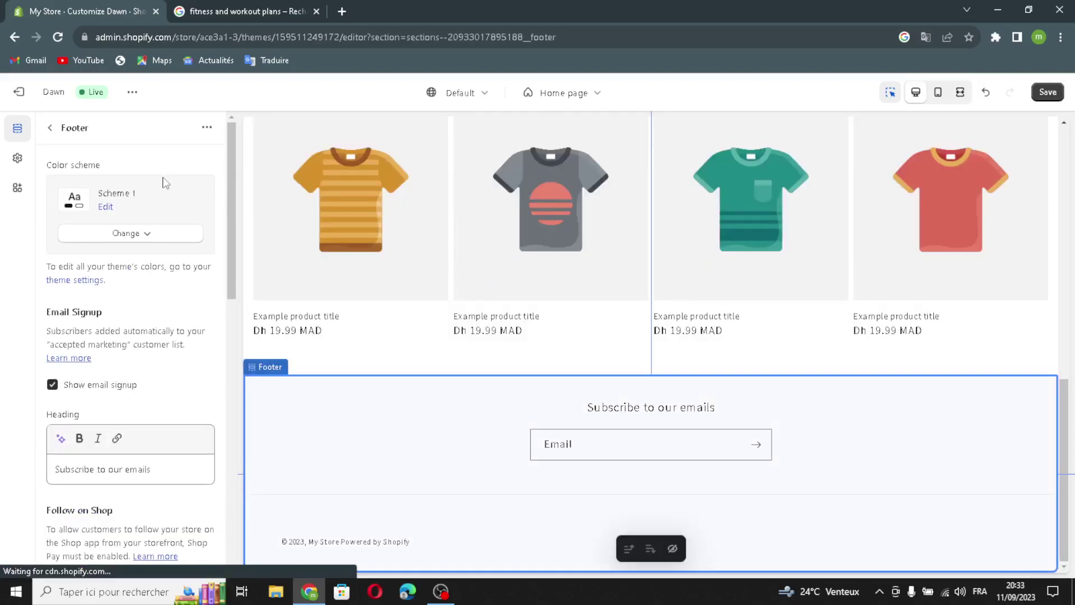
click(126, 233)
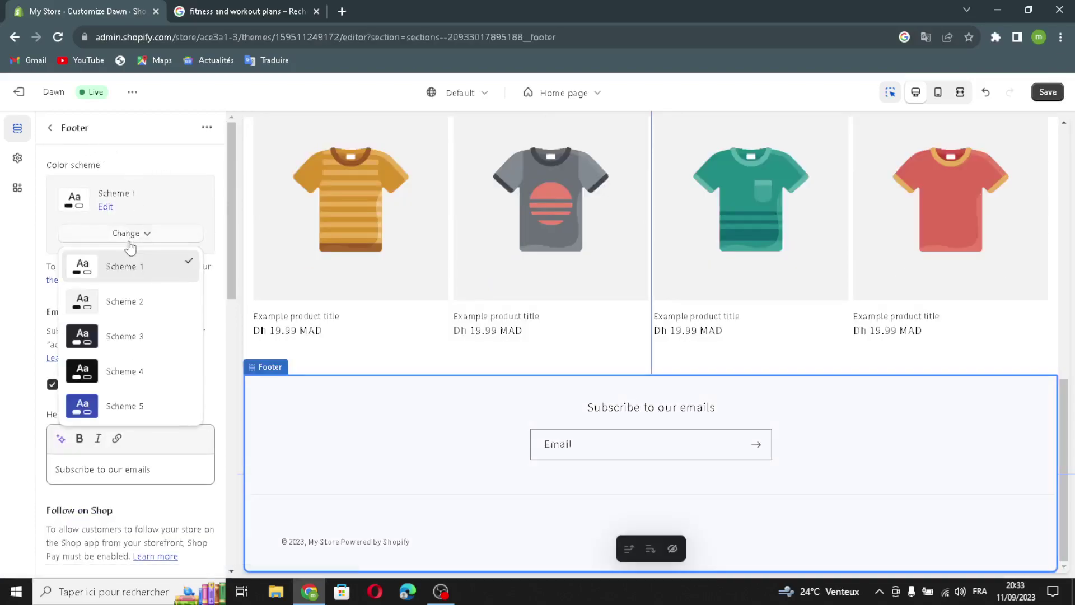
click(124, 371)
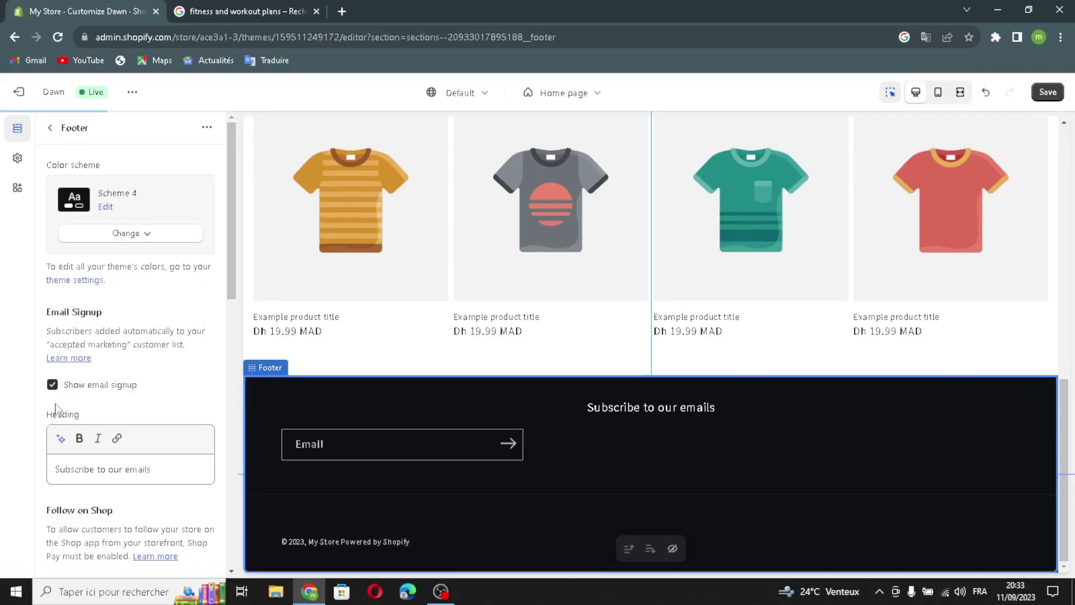
click(53, 386)
click(52, 387)
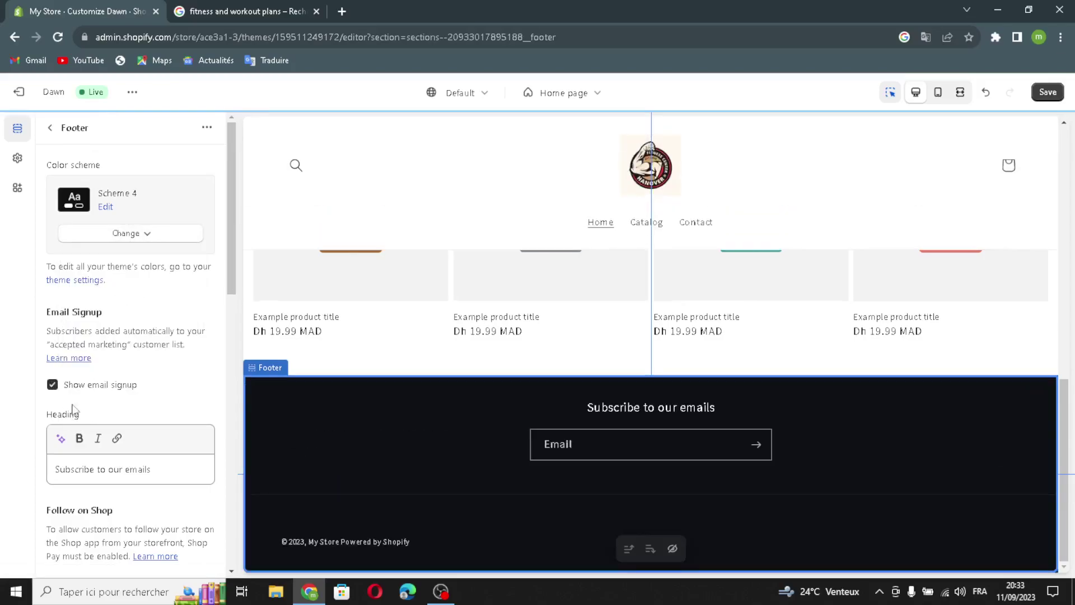
Generate footer heading suggestions about "fitness and workout plans" and apply "Achieve Your Fitness Goals with Expert-Designed Workout Plans."
scroll(78, 412, down, 1)
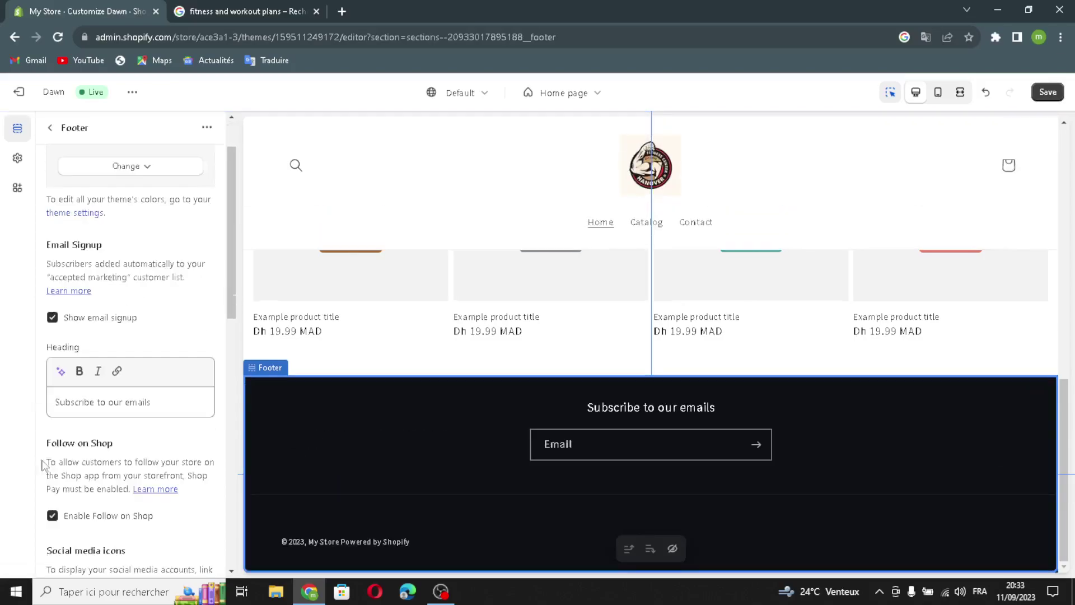
click(61, 372)
text(fitn)
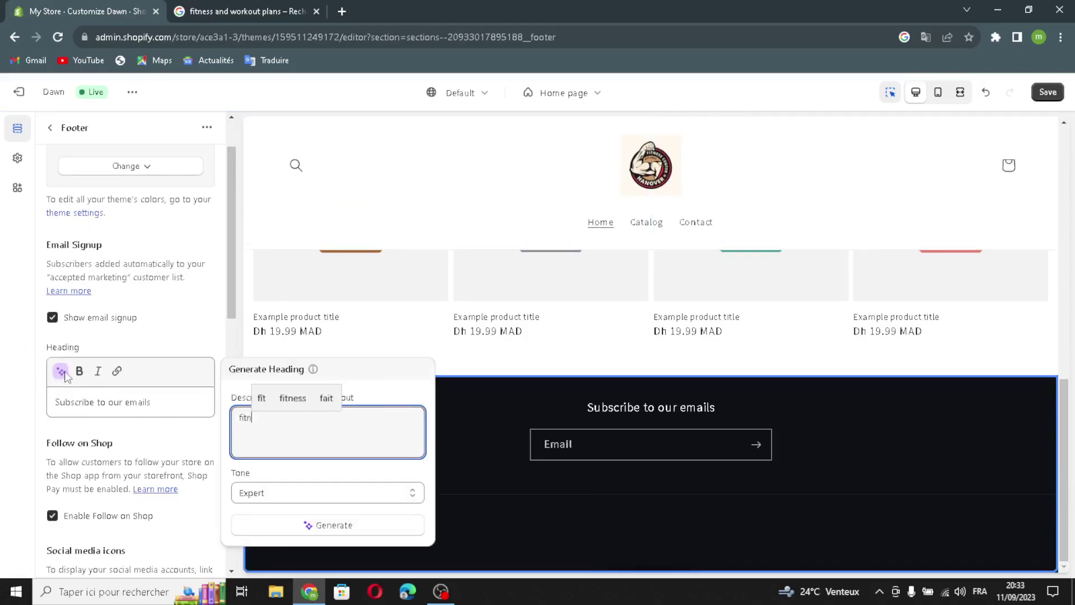
text(ess and )
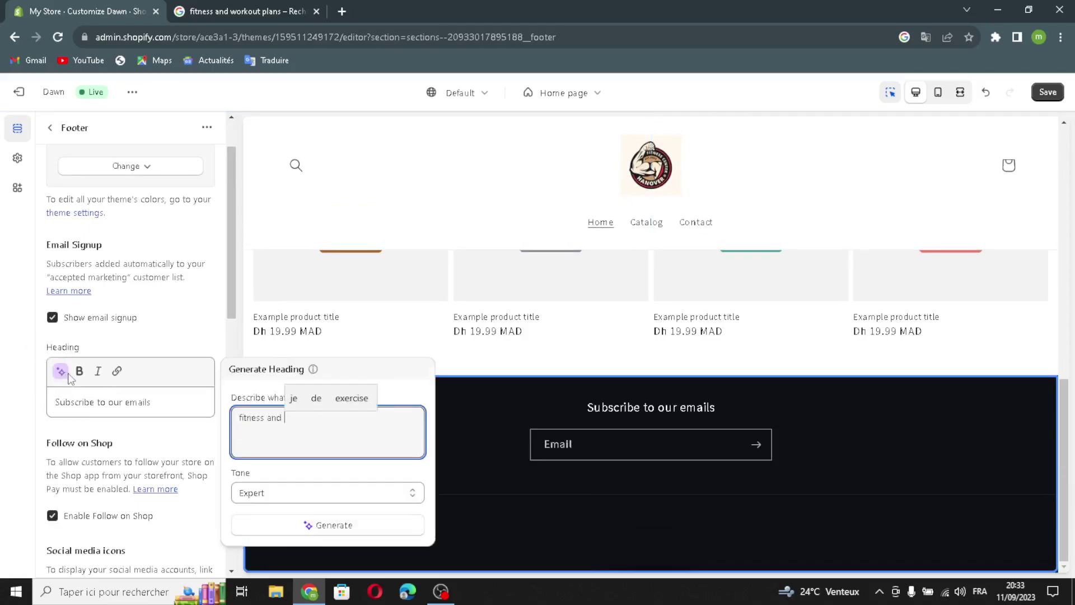
text(workout )
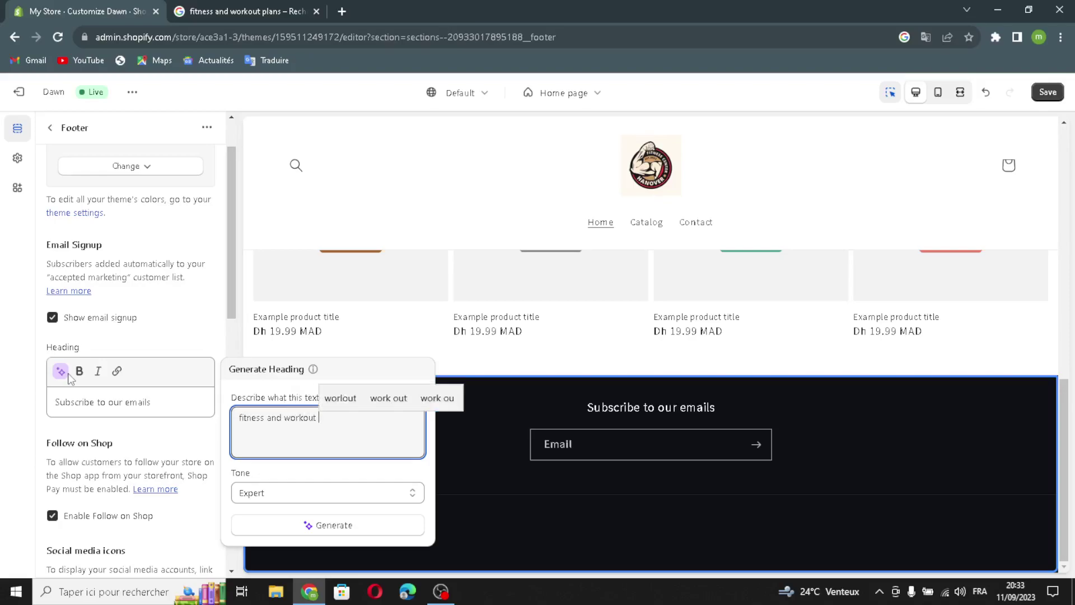
text(pla,)
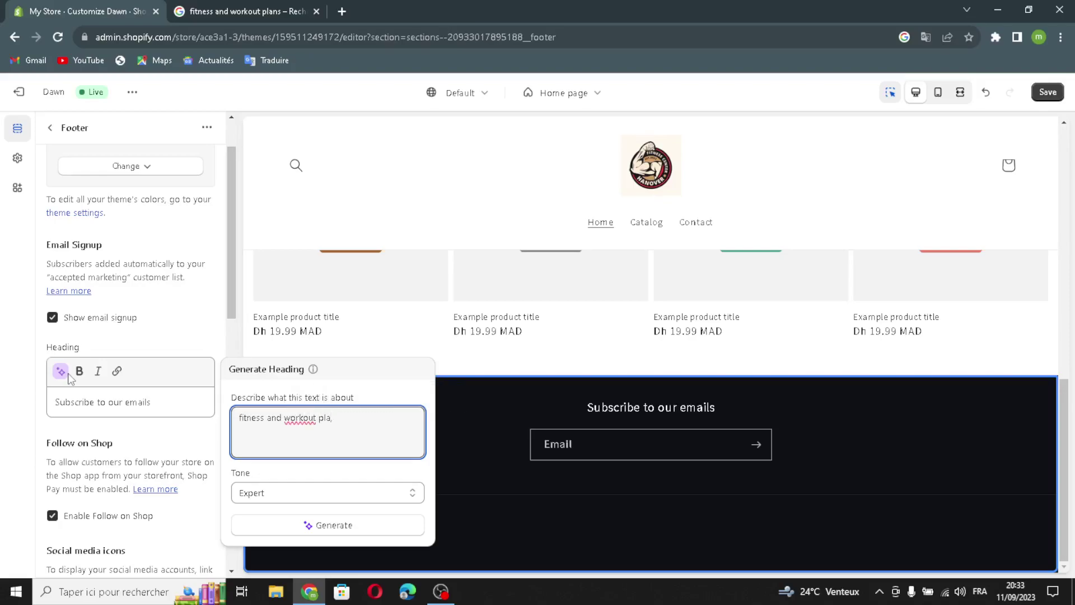
key(BackSpace)
text(ns)
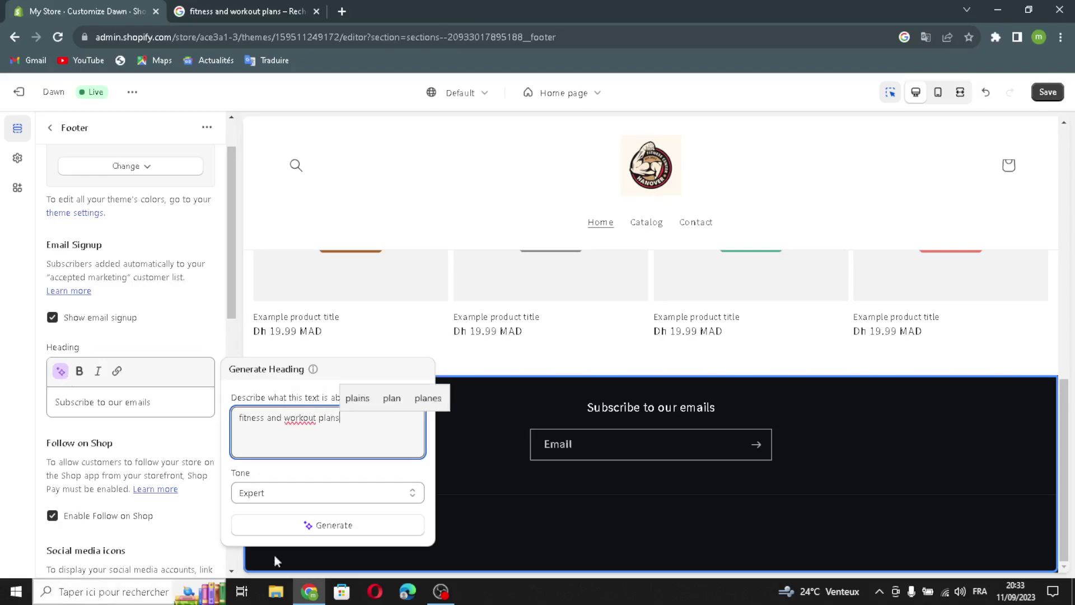
click(312, 525)
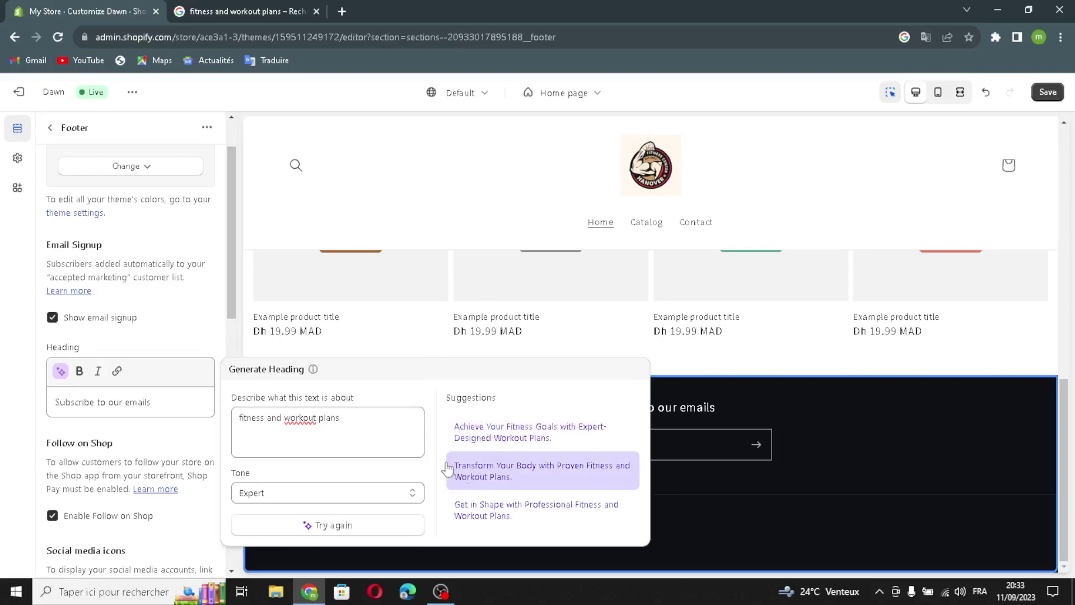
click(480, 437)
Show the policy links in the footer and save the theme changes
scroll(112, 499, down, 3)
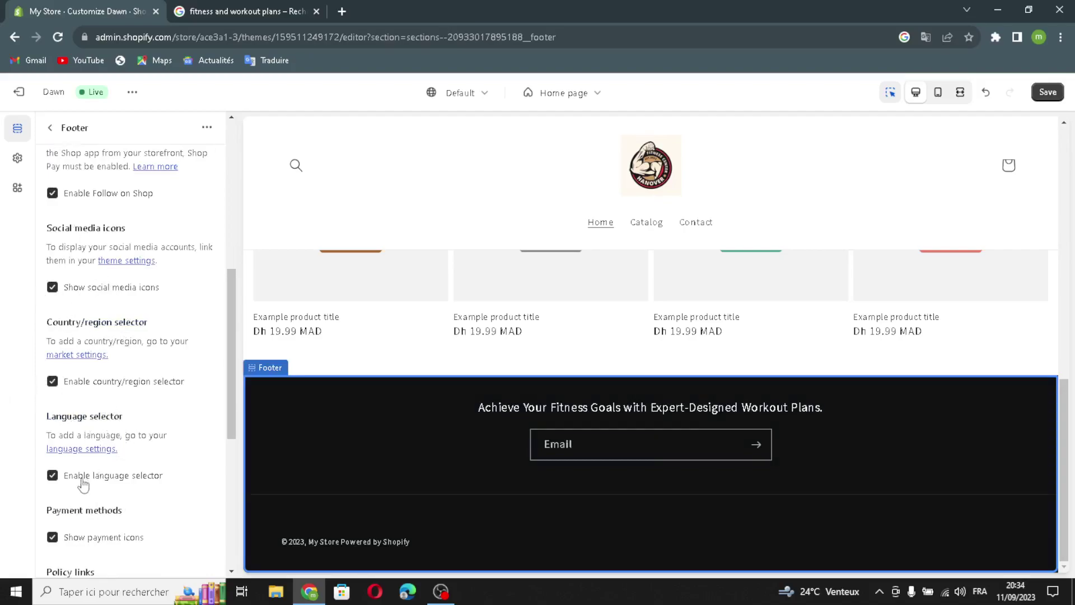
scroll(92, 499, down, 4)
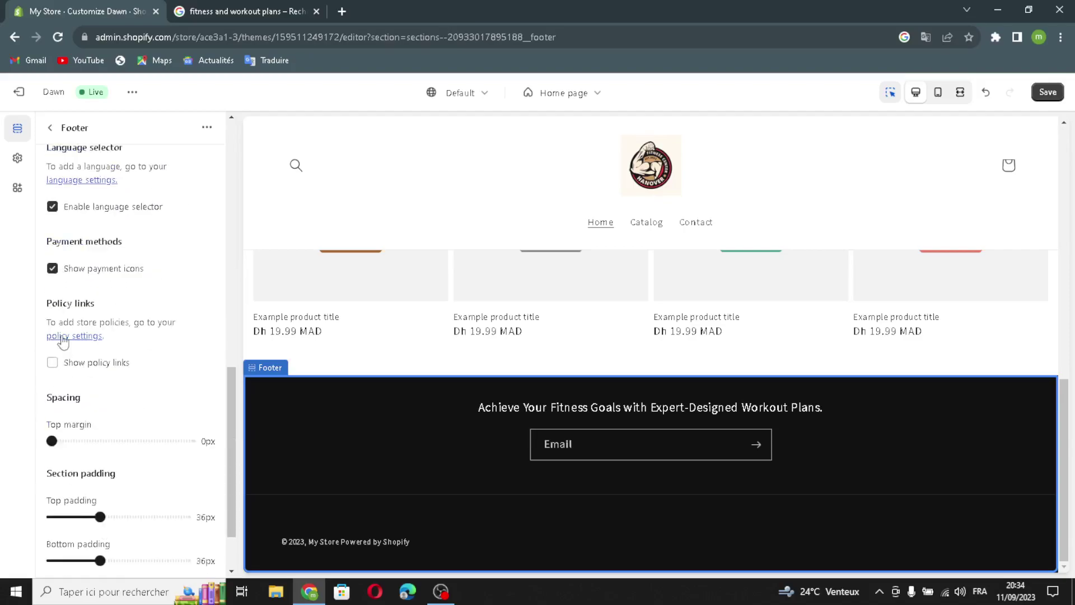
click(53, 362)
click(1052, 94)
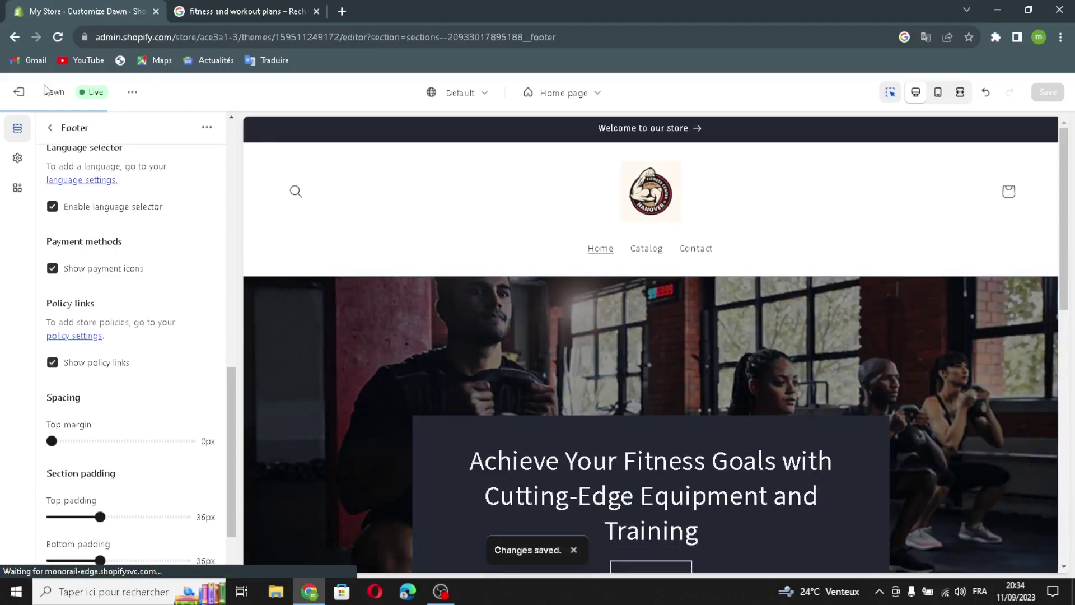
Exit the theme editor to the admin home page and close the Google search results tab
click(23, 91)
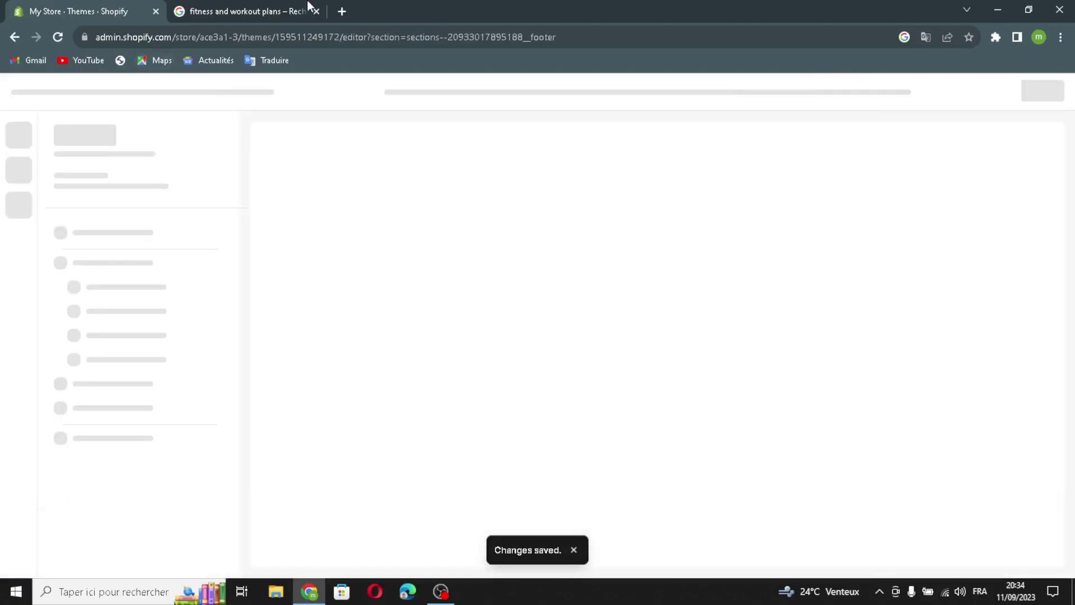
click(316, 12)
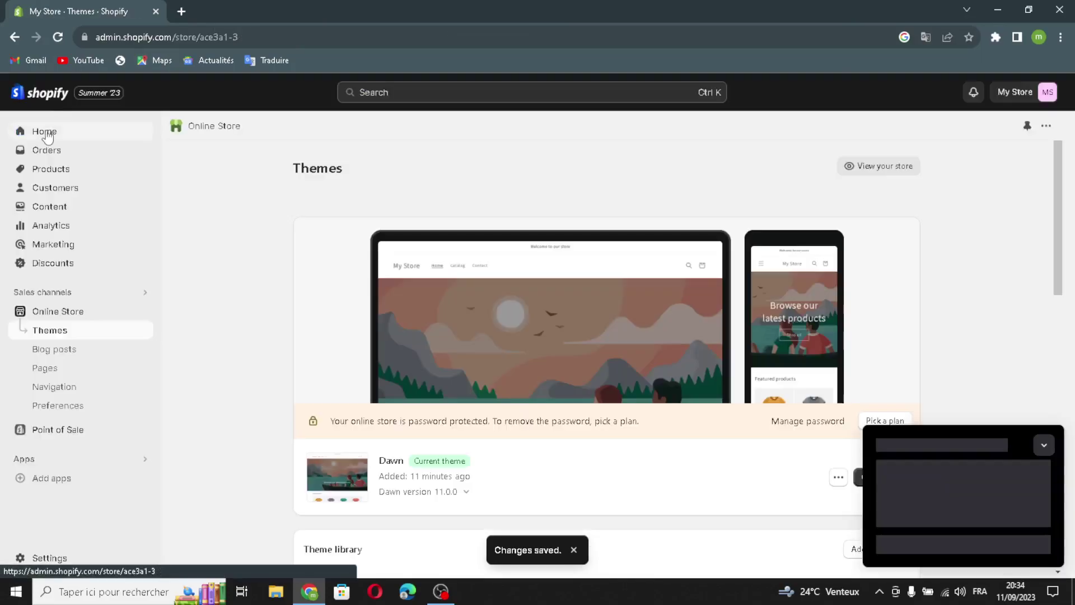
click(46, 134)
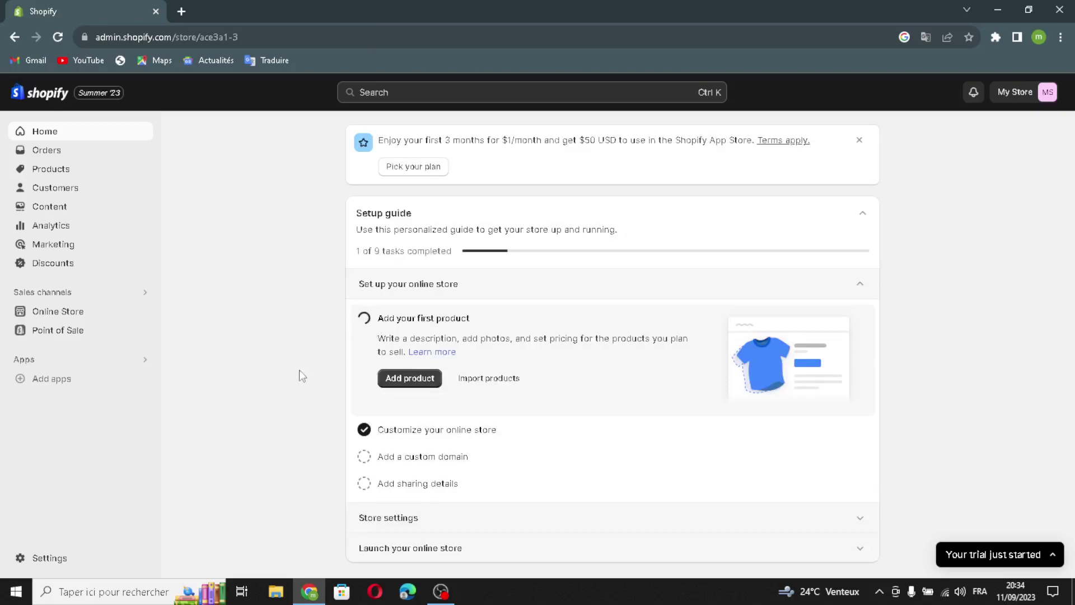
Mark the setup guide's first product, custom domain and sharing details tasks as complete
click(364, 456)
click(364, 484)
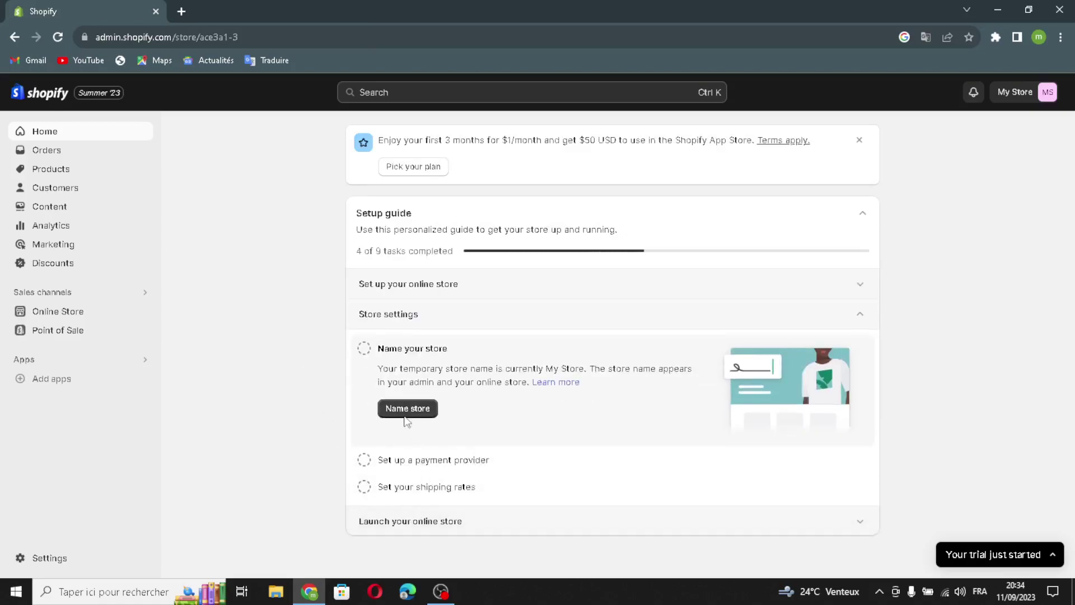
Name the store "FitPlan Pro" in the store details, save the change and close the settings
click(408, 414)
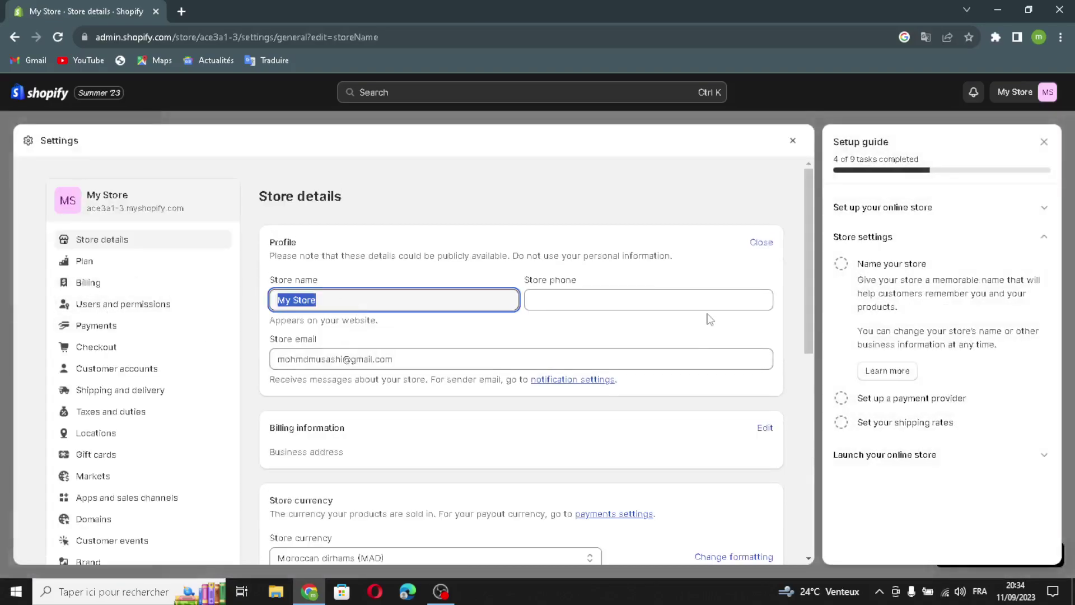
text(FitPlan Pro)
click(589, 300)
key(Tab)
click(416, 365)
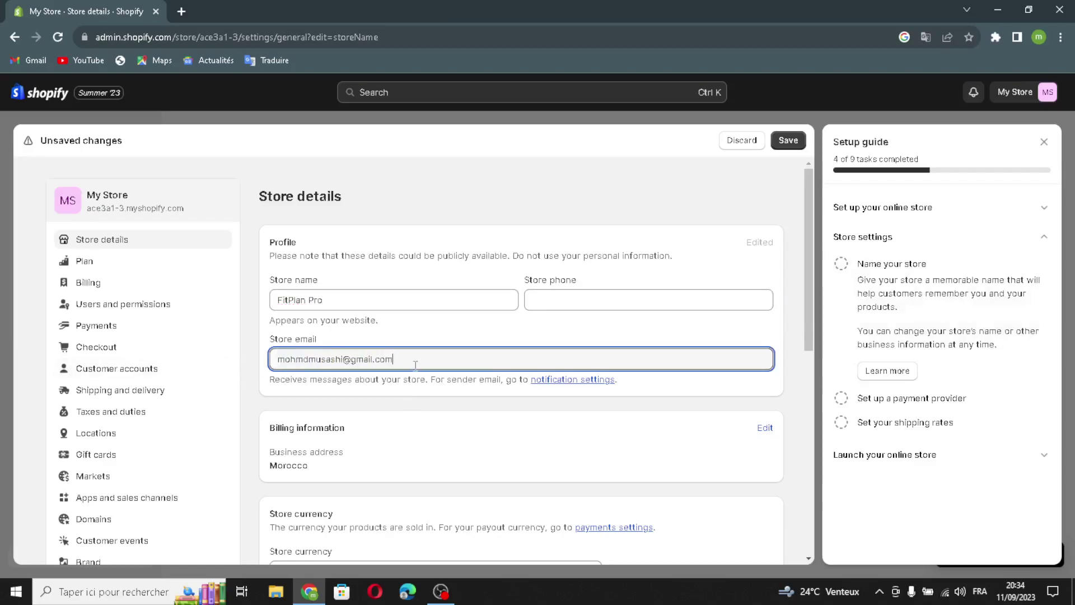
click(787, 143)
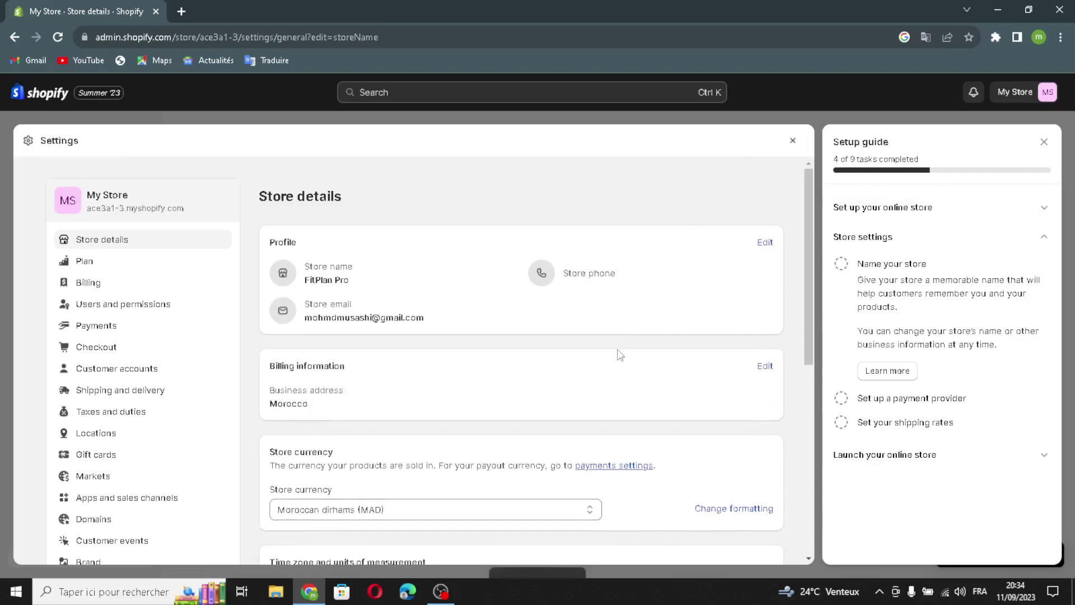
click(798, 140)
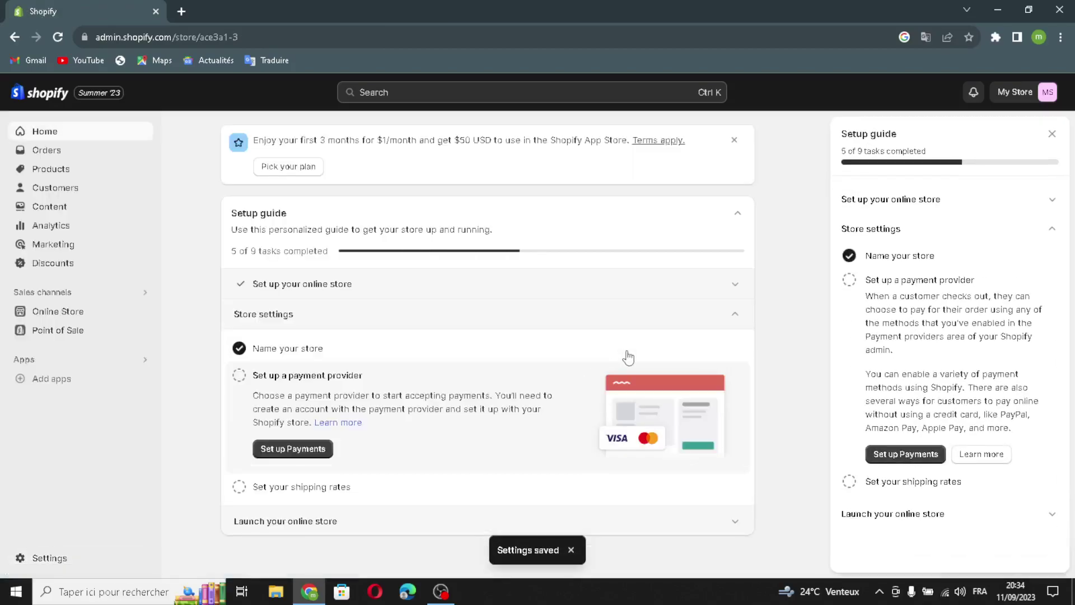
Mark the payment provider, shipping rates, plan and store password tasks as complete, and close the plan settings and side setup guide
click(246, 377)
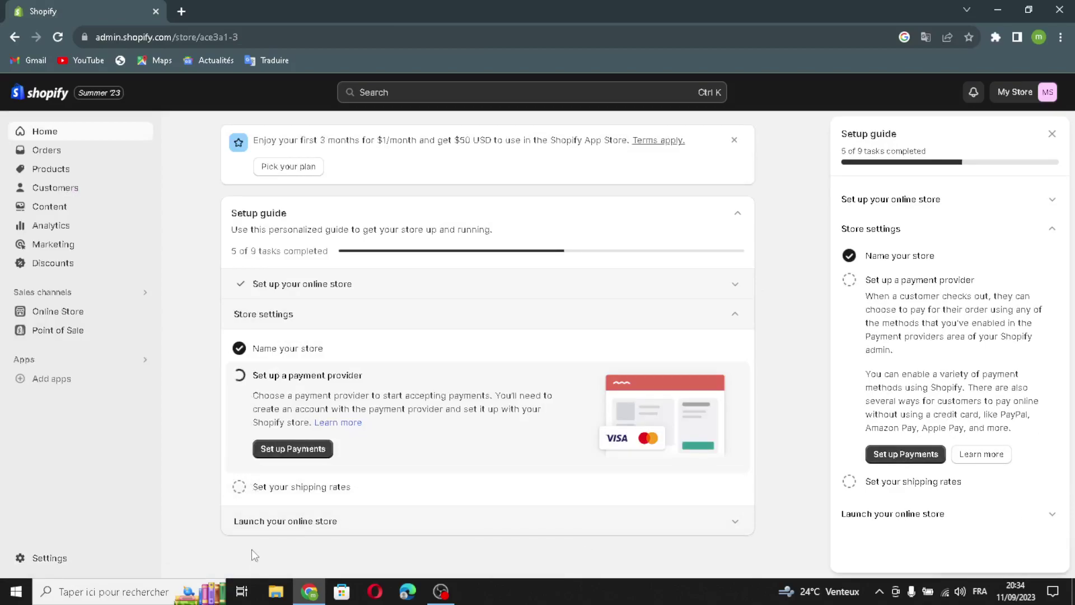
click(239, 489)
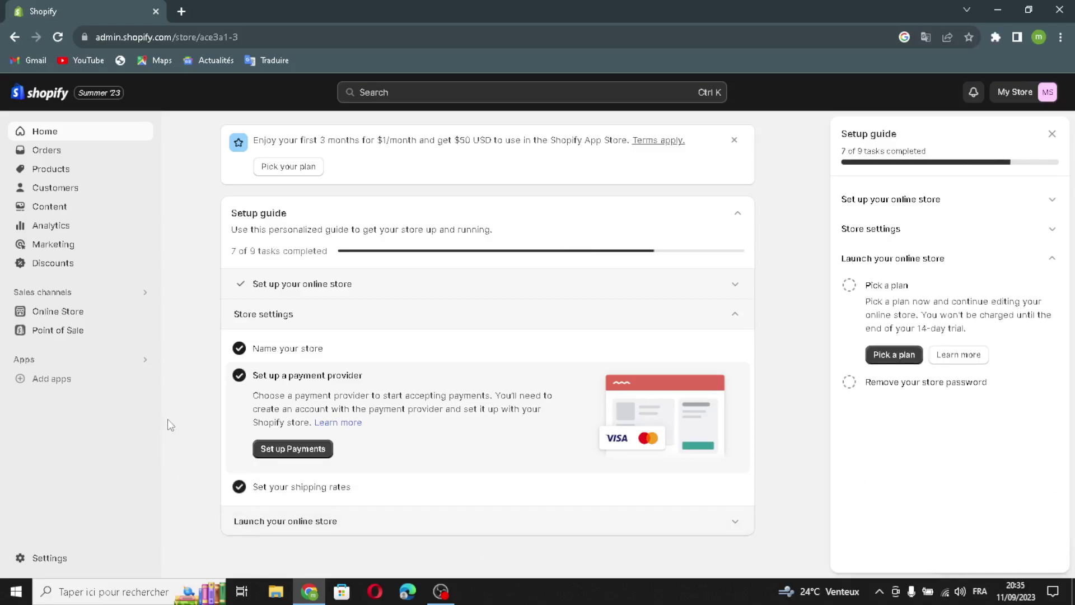
click(241, 524)
click(239, 378)
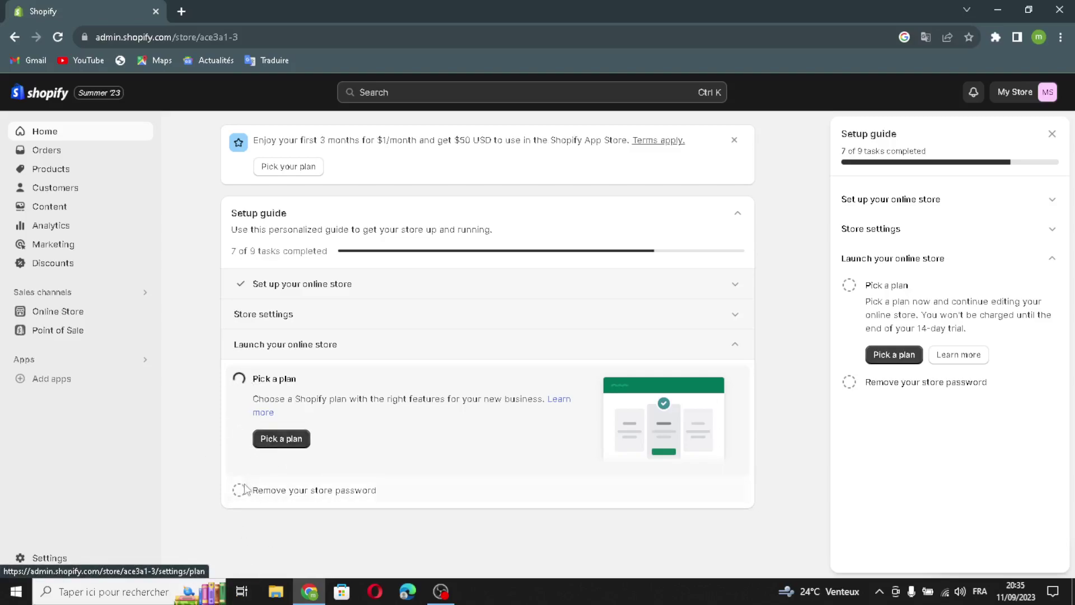
click(268, 442)
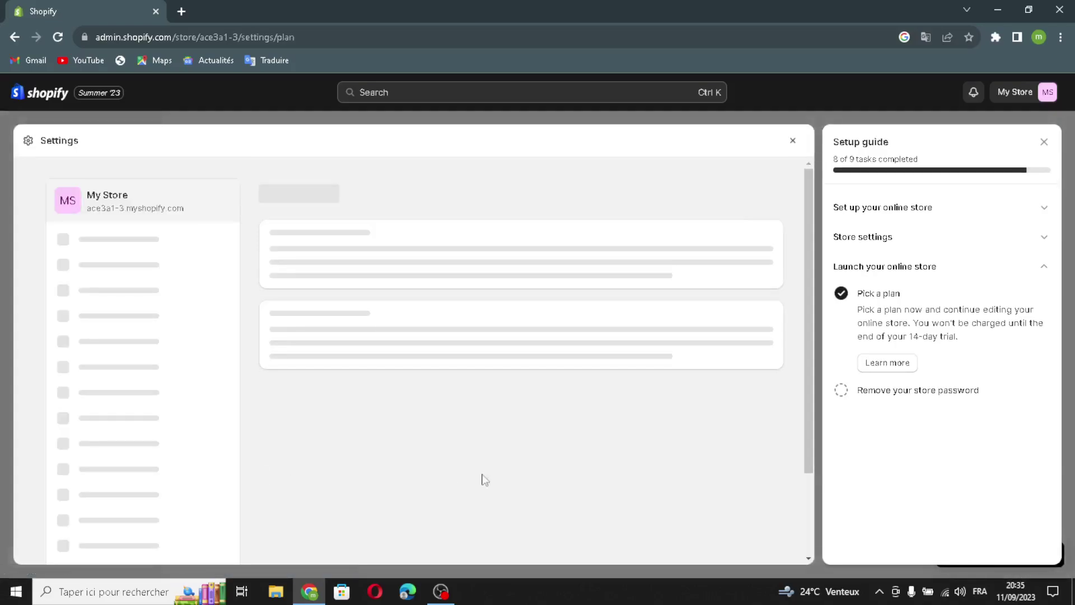
click(840, 390)
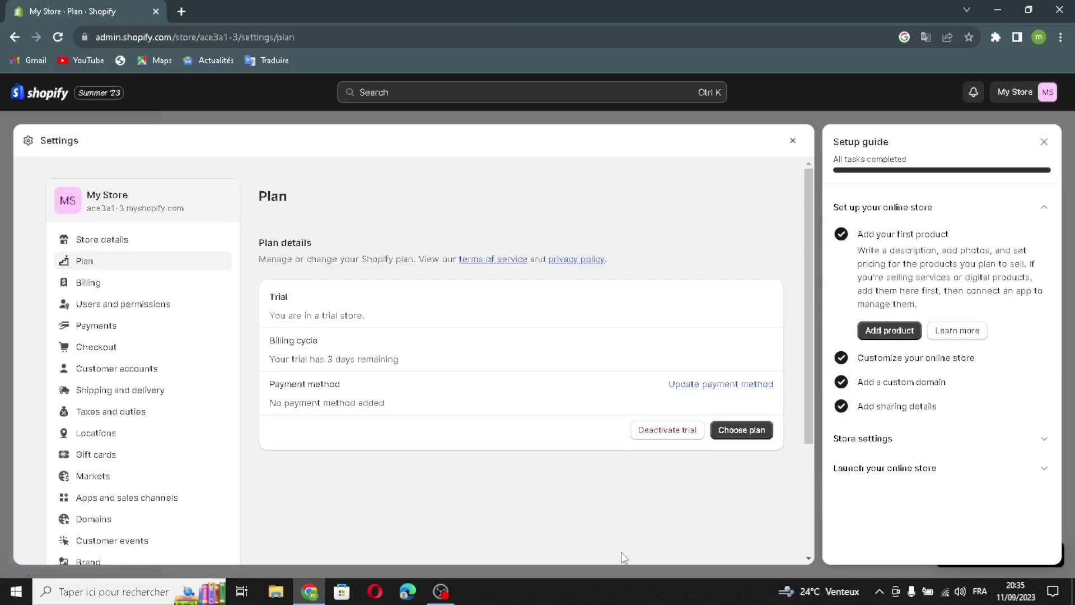
click(794, 142)
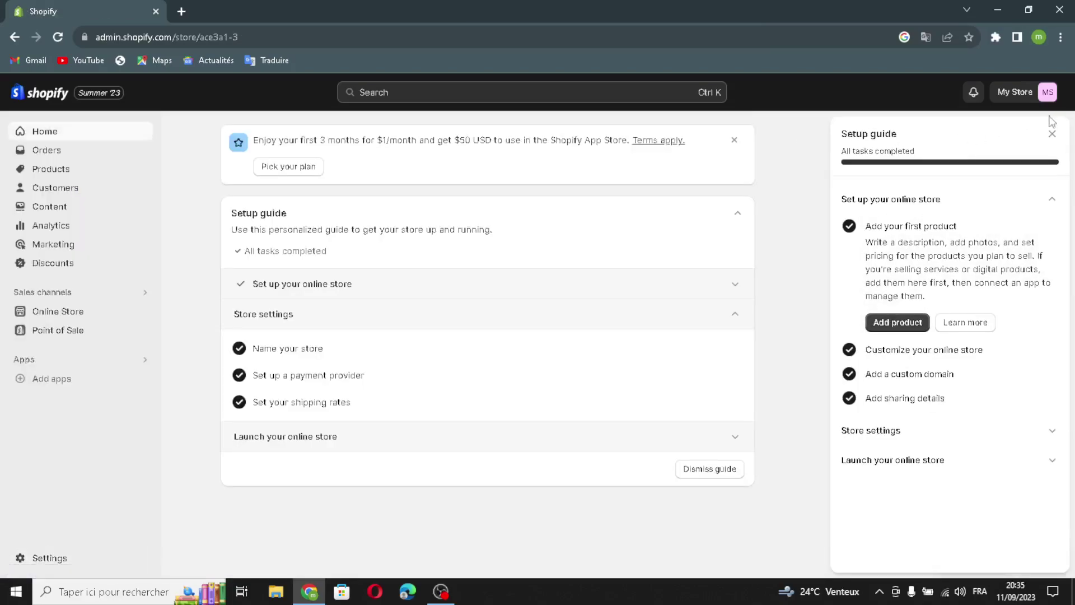
click(1048, 140)
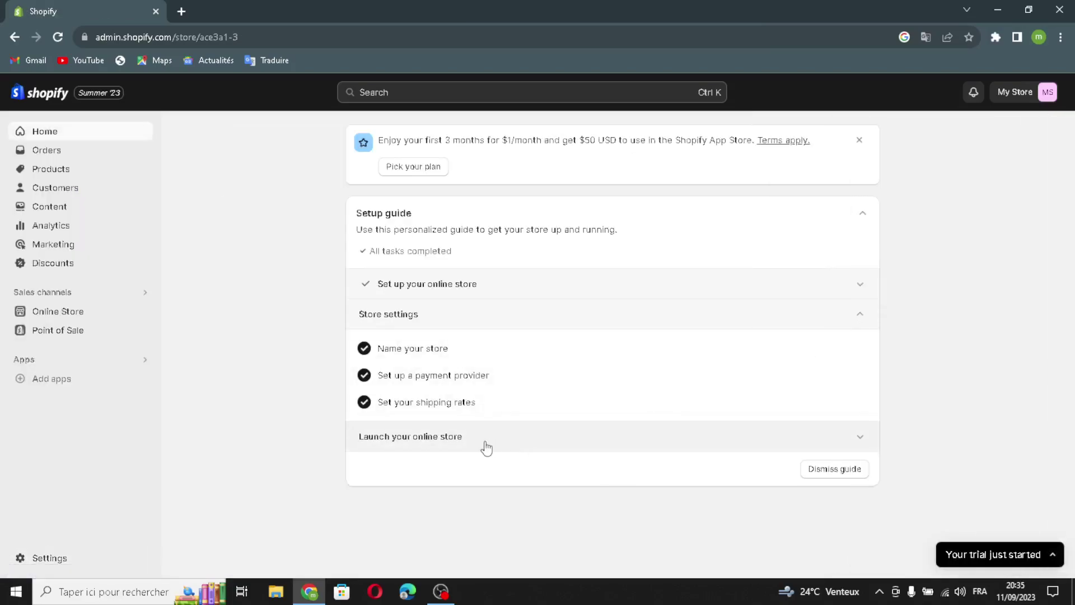